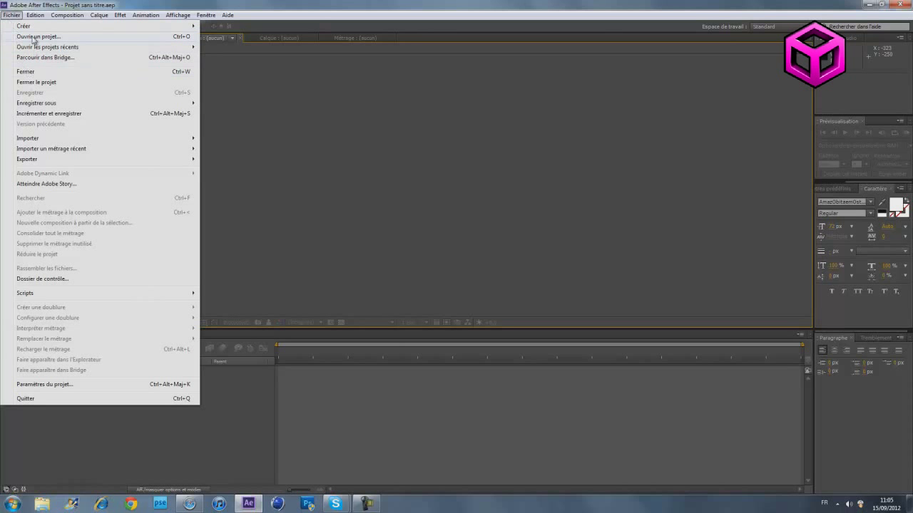
click(294, 160)
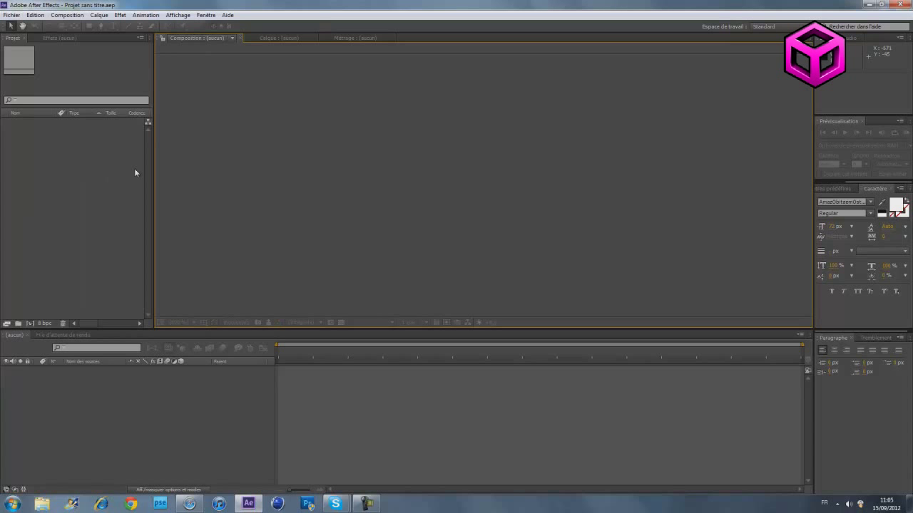
click(867, 5)
click(258, 505)
click(196, 506)
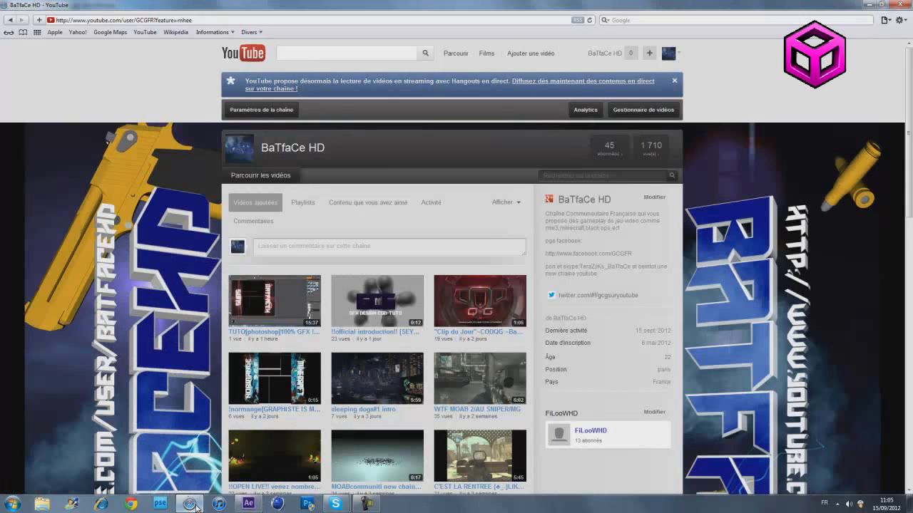
click(195, 506)
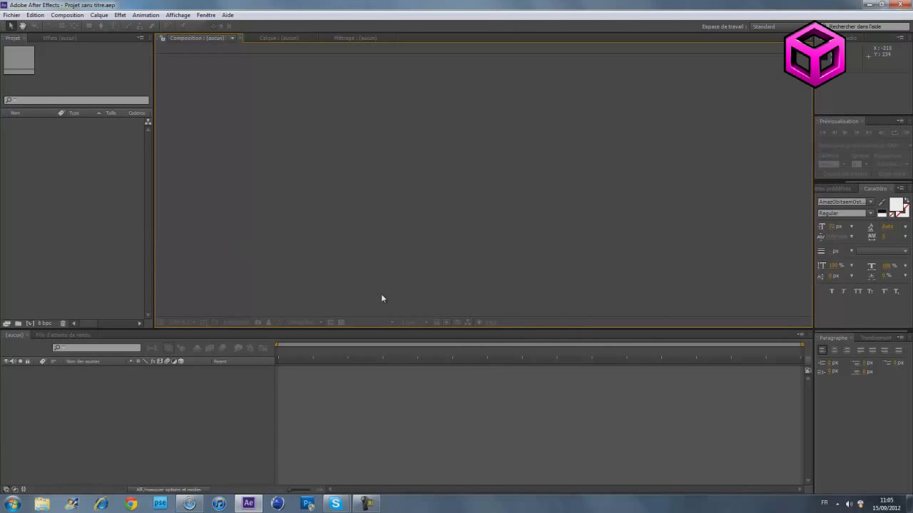
Import the video for mi.avi from the introductions folder and create a composition from it in the timeline
double_click(89, 238)
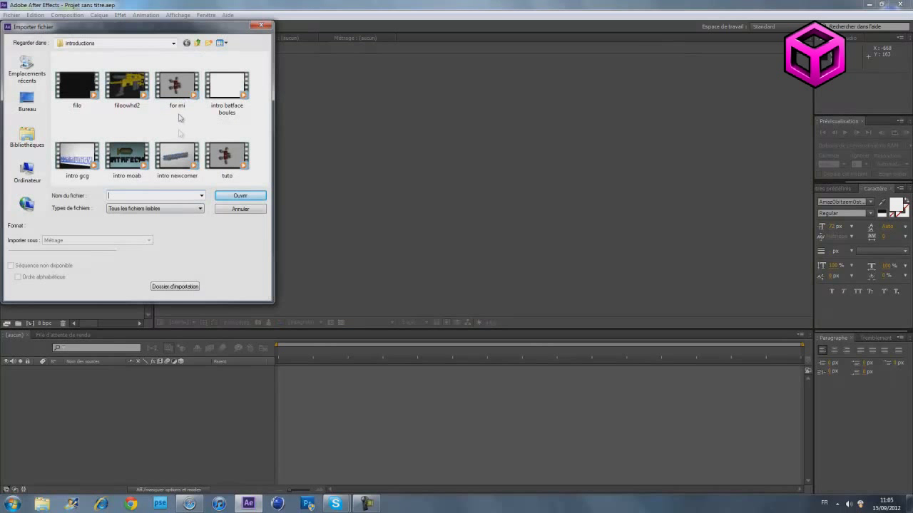
click(163, 99)
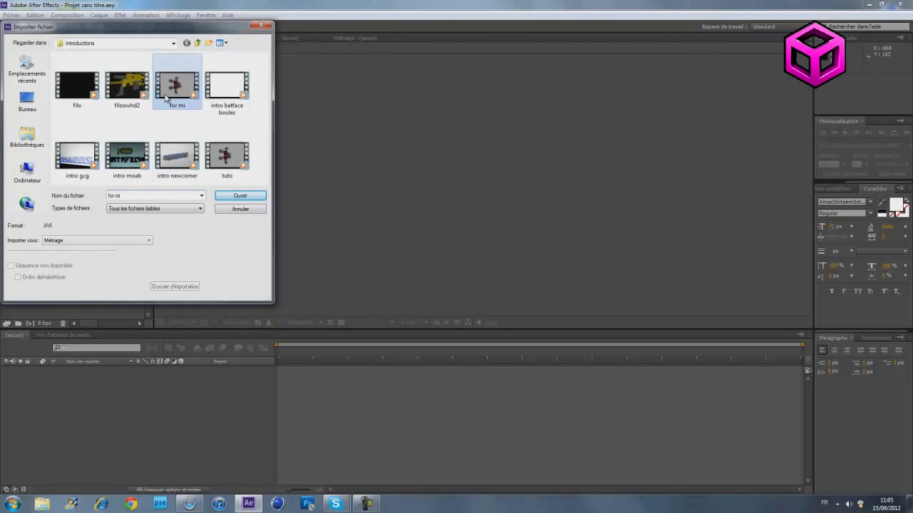
click(239, 196)
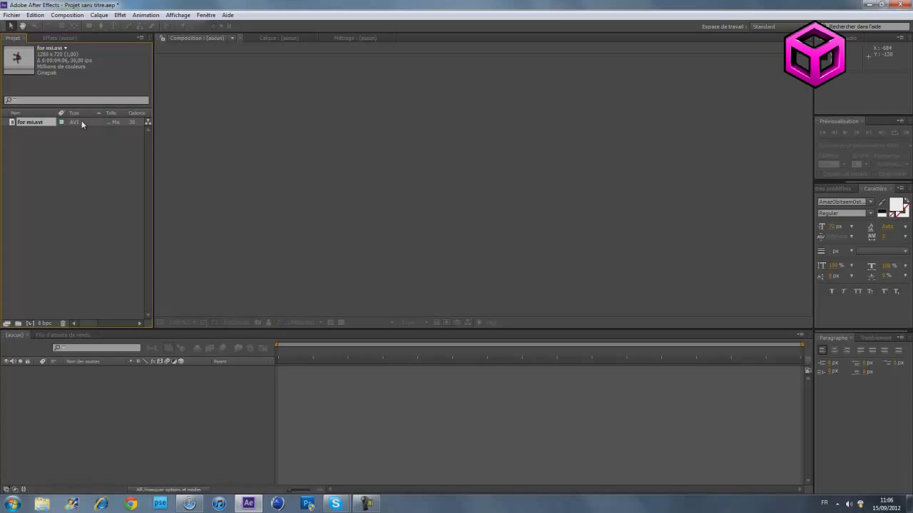
drag(32, 126, 82, 380)
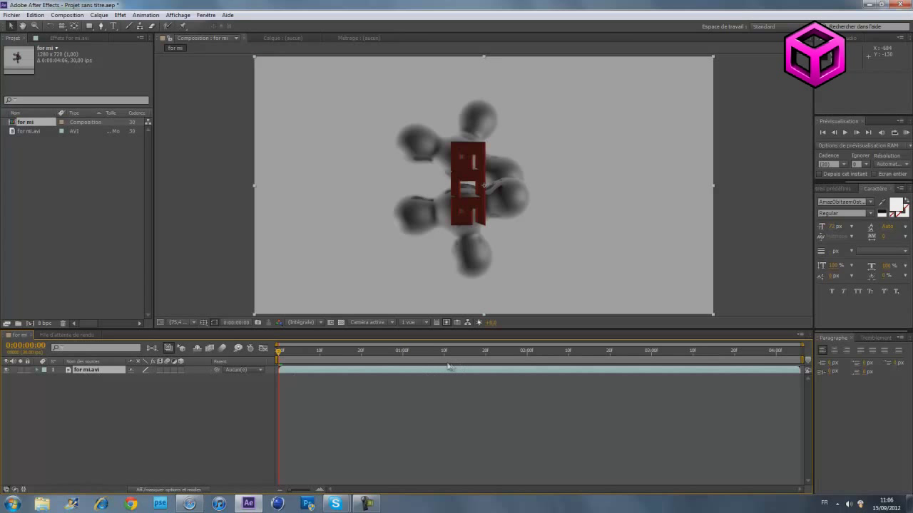
Play a preview of the composition, stop it and return to the first frame
click(845, 133)
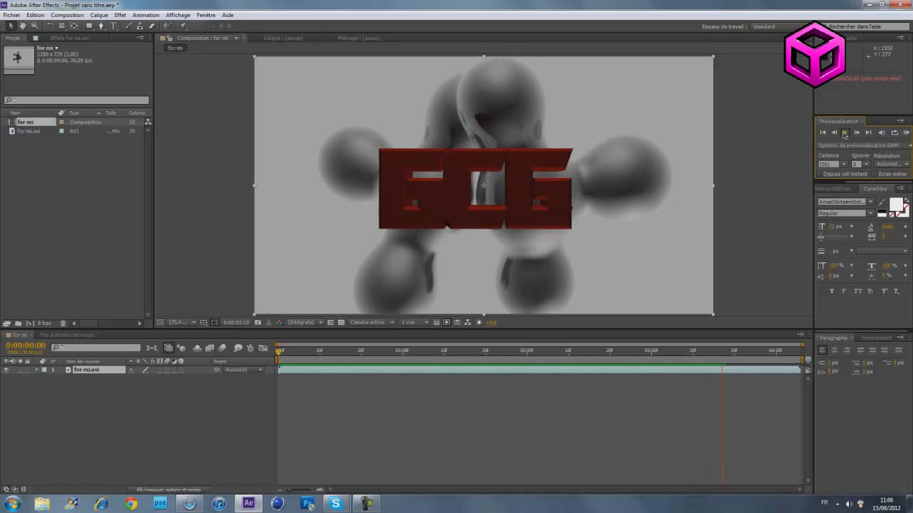
click(845, 133)
drag(291, 353, 278, 354)
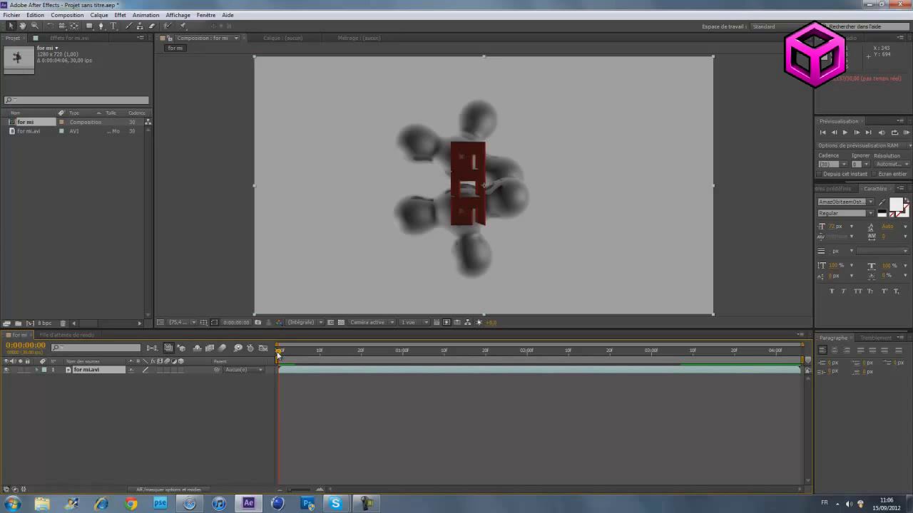
Add Position keyframes to the for mi.avi layer at 0:00:00:00 and 0:00:03:00
key(F2)
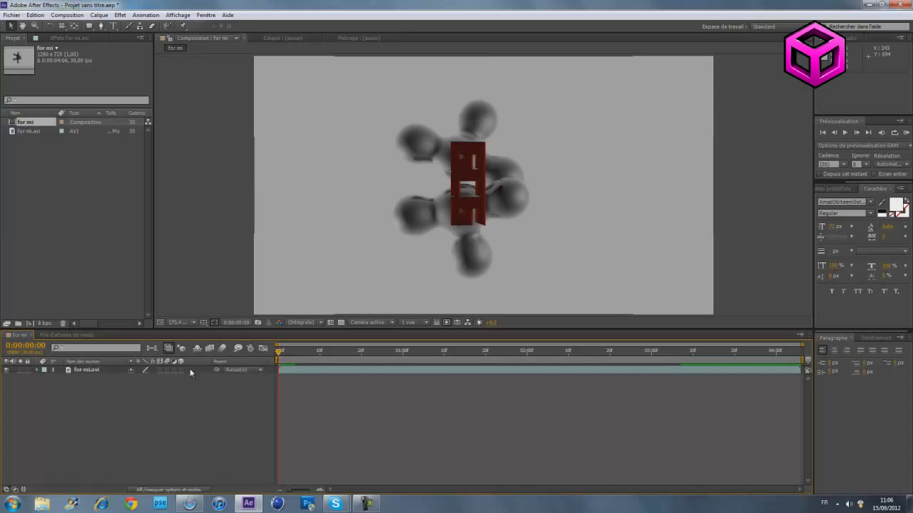
key(p)
drag(278, 354, 268, 384)
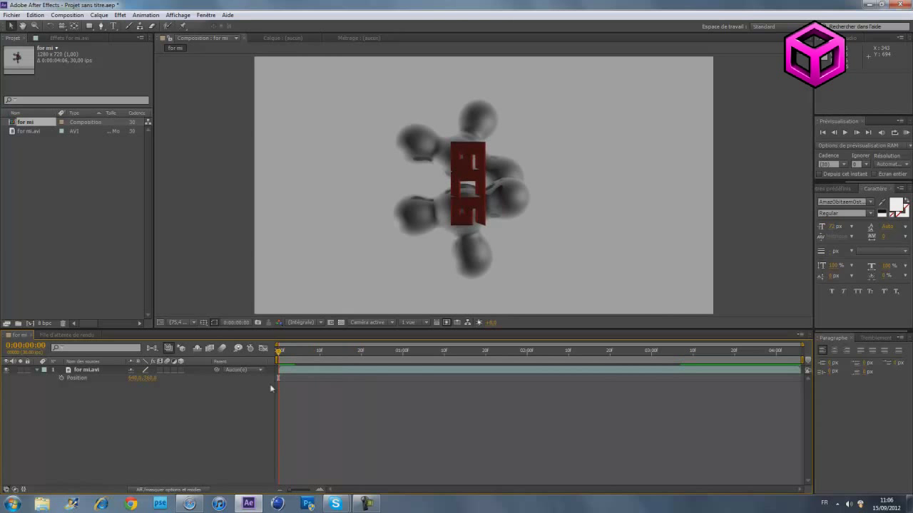
click(61, 378)
click(61, 380)
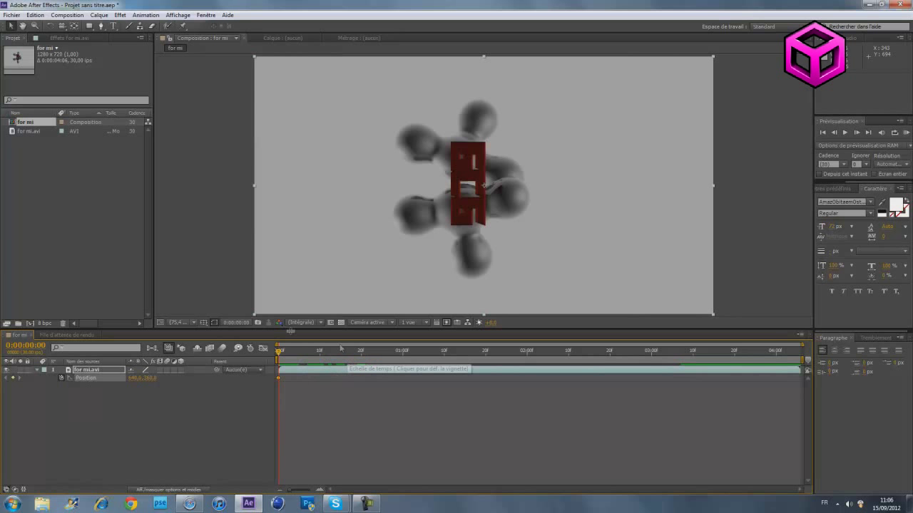
drag(278, 357, 652, 367)
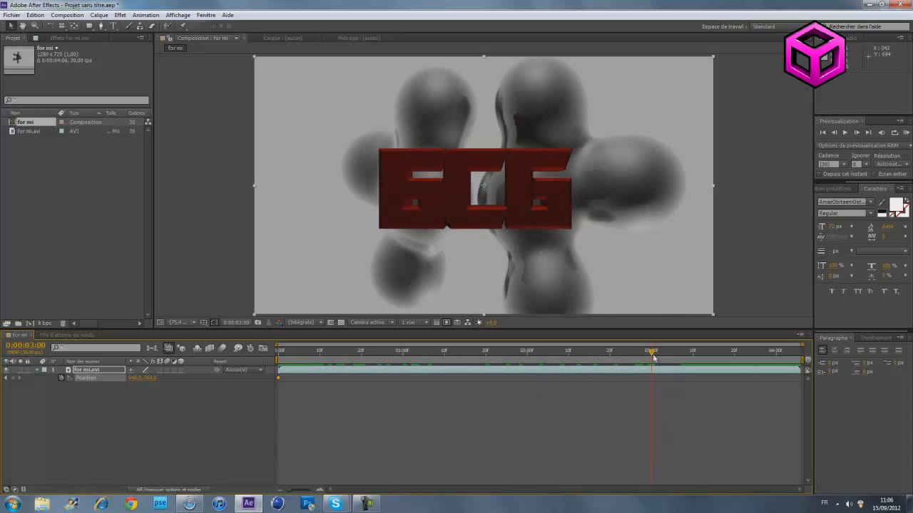
click(13, 378)
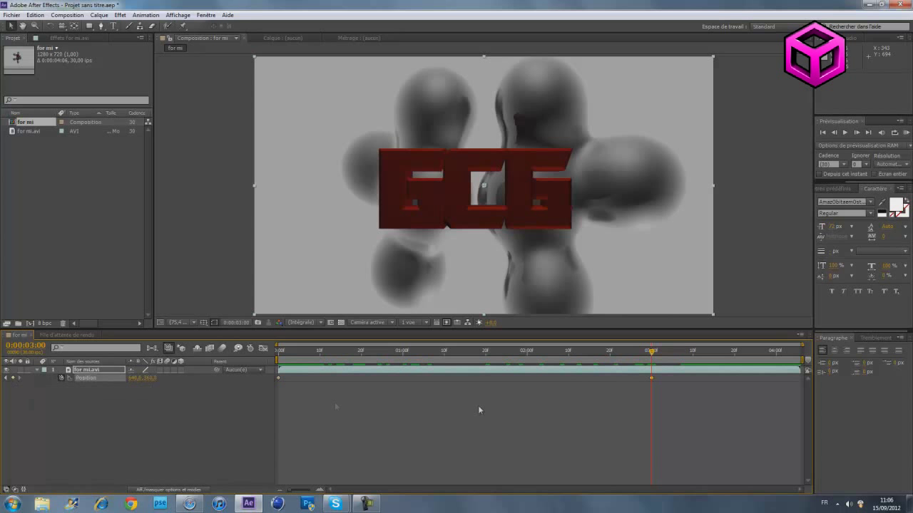
Apply a wiggle (Tremblement) to both Position keyframes along the spatial path, with non-smoothed noise, frequency 7 per second and magnitude 7
click(656, 383)
click(651, 378)
click(551, 387)
click(326, 382)
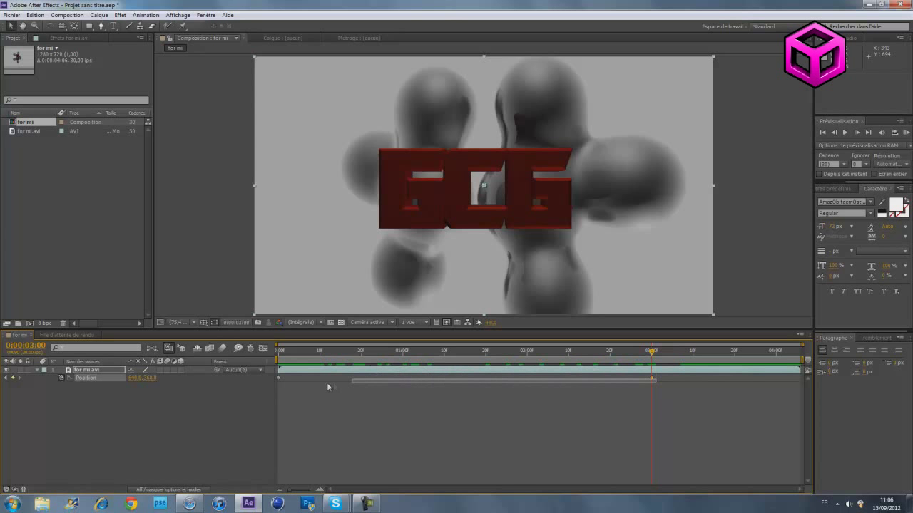
click(279, 380)
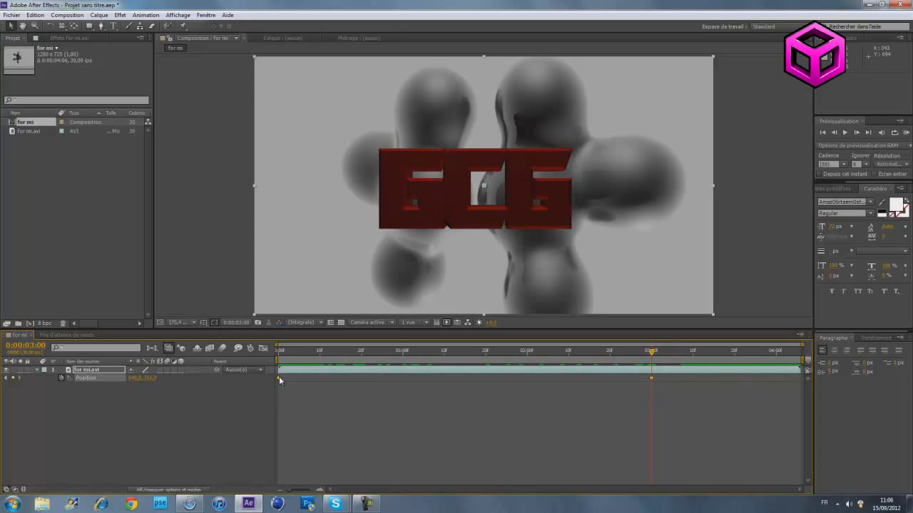
click(867, 339)
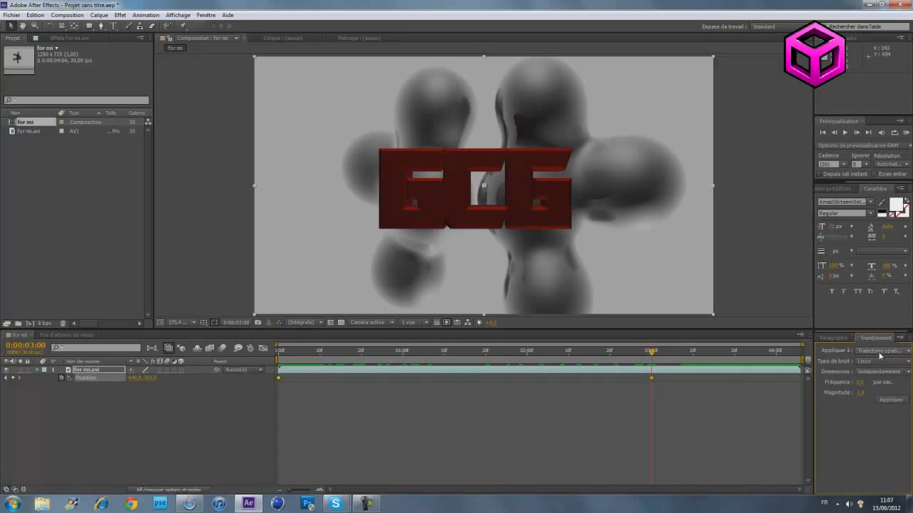
click(890, 355)
click(879, 371)
click(878, 366)
click(877, 383)
click(862, 383)
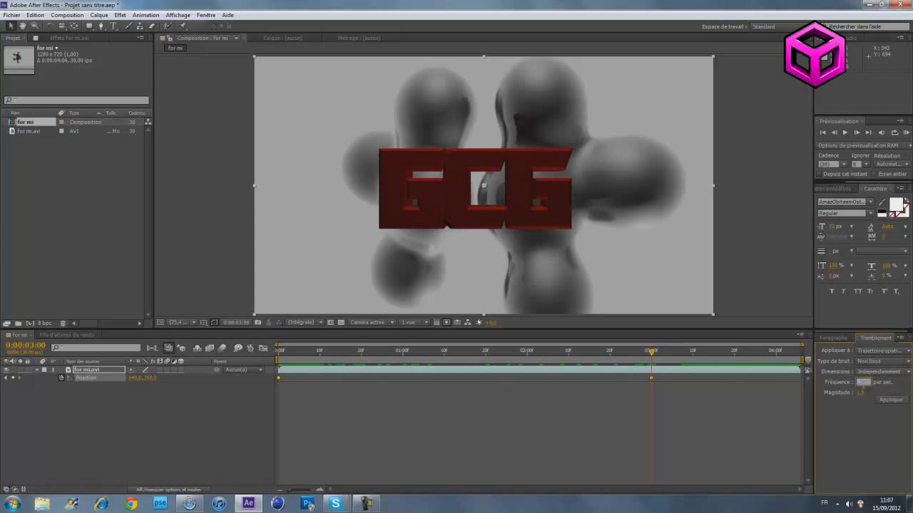
click(884, 401)
Play the wiggle animation from the first frame to check the shake
drag(651, 354, 279, 378)
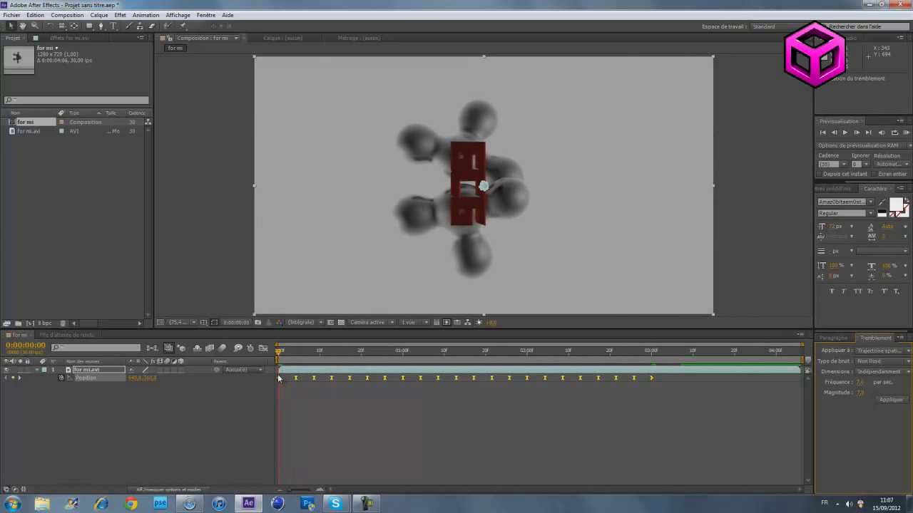
click(842, 134)
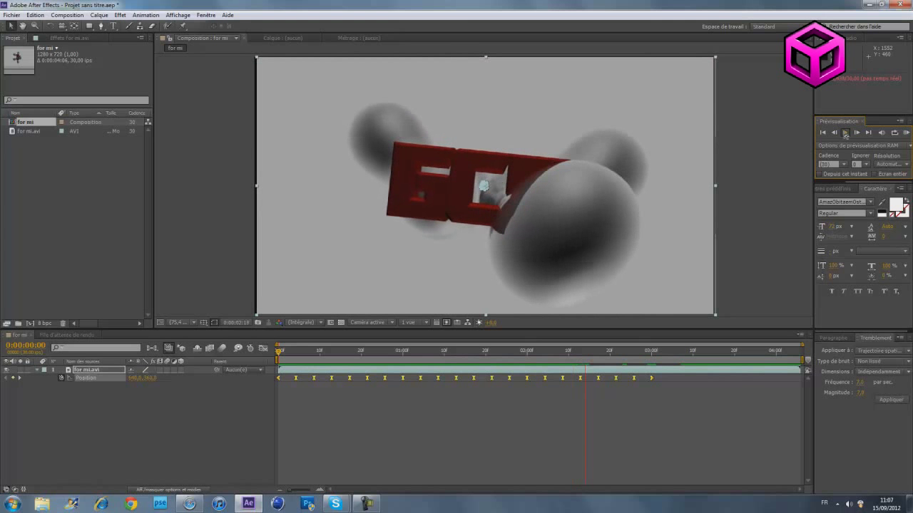
click(845, 134)
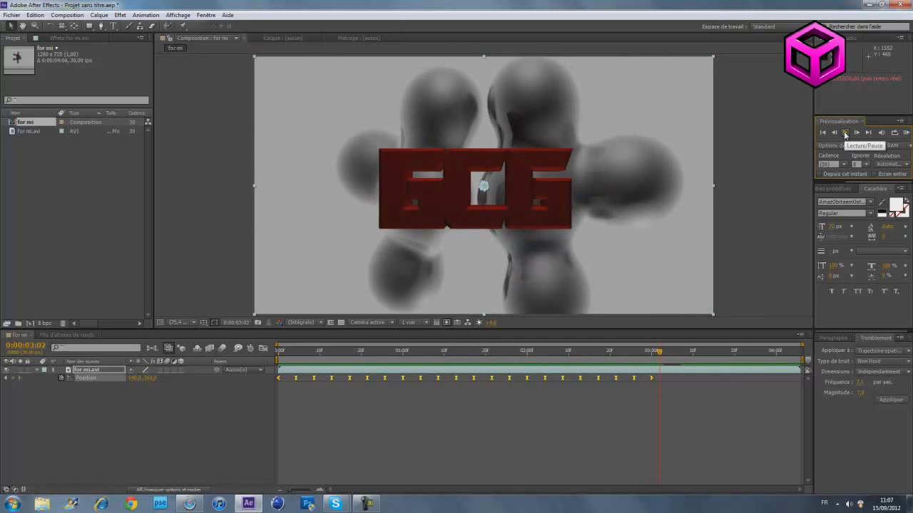
At 0:00:03:00, add a text box just below the GCG logo reading "ABONNEZ VOUS MERCI" with "-_-'" beneath, and shift it slightly down
drag(658, 351, 652, 362)
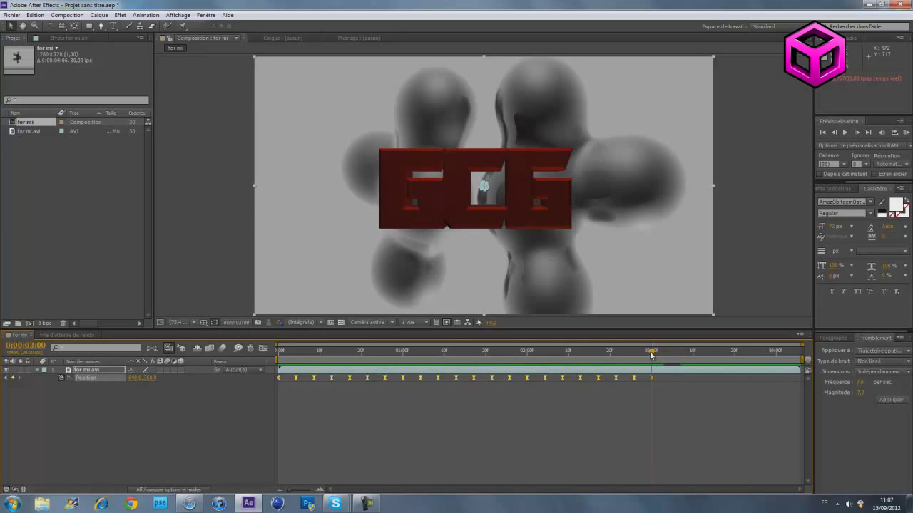
click(113, 26)
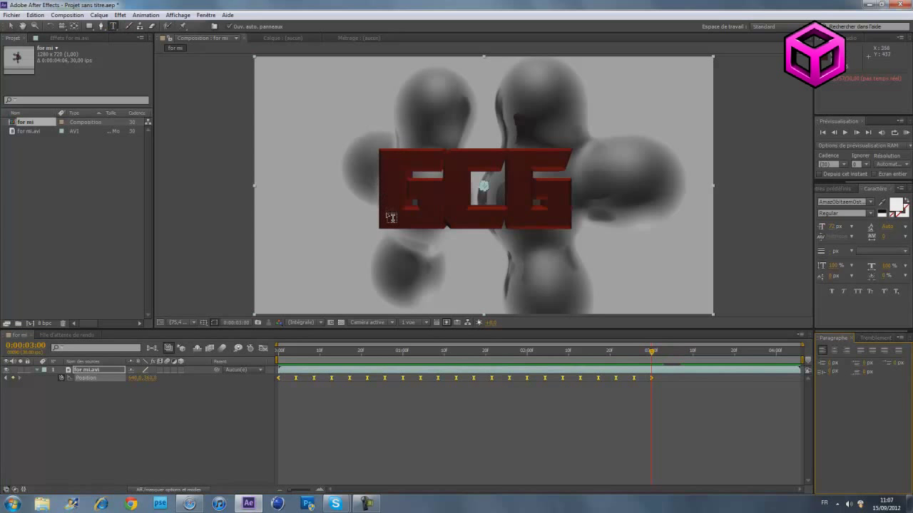
drag(353, 227, 619, 290)
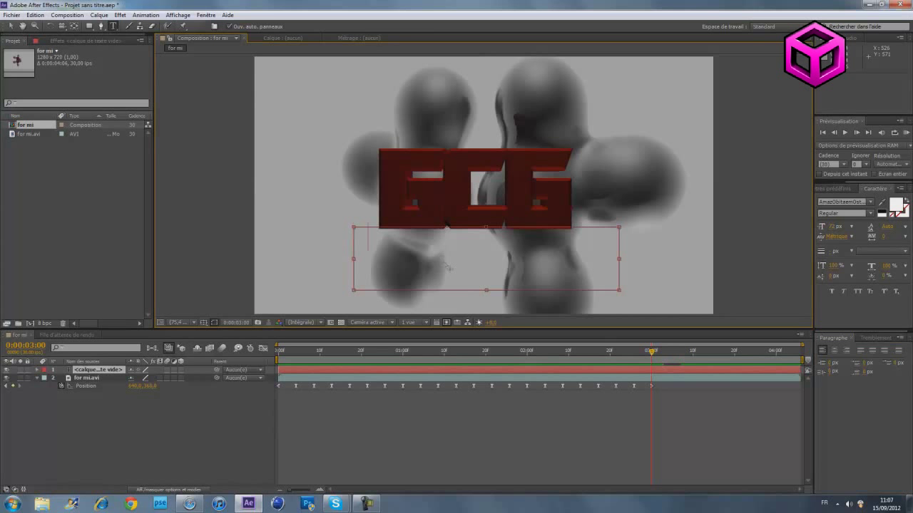
text(GFX)
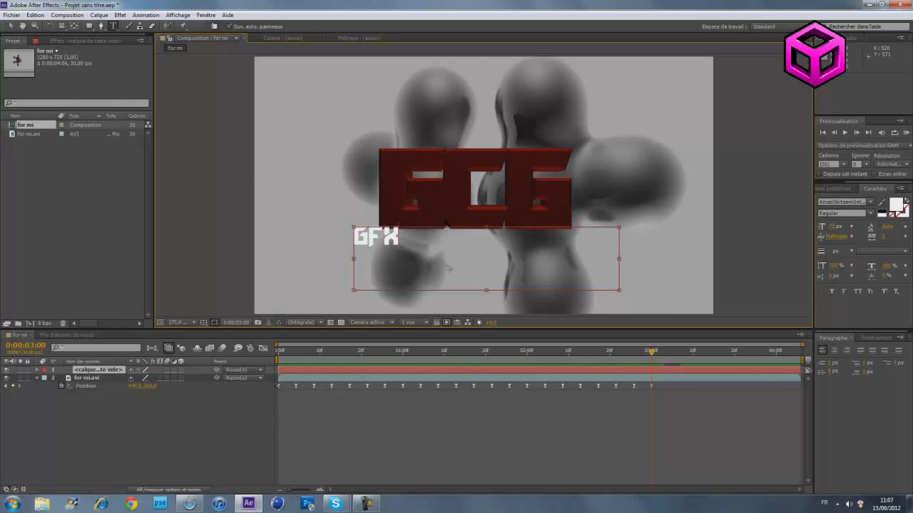
key(BackSpace)
key(BackSpace)
key(BackSpace)
text(ABONNEZ VOUS MERCI)
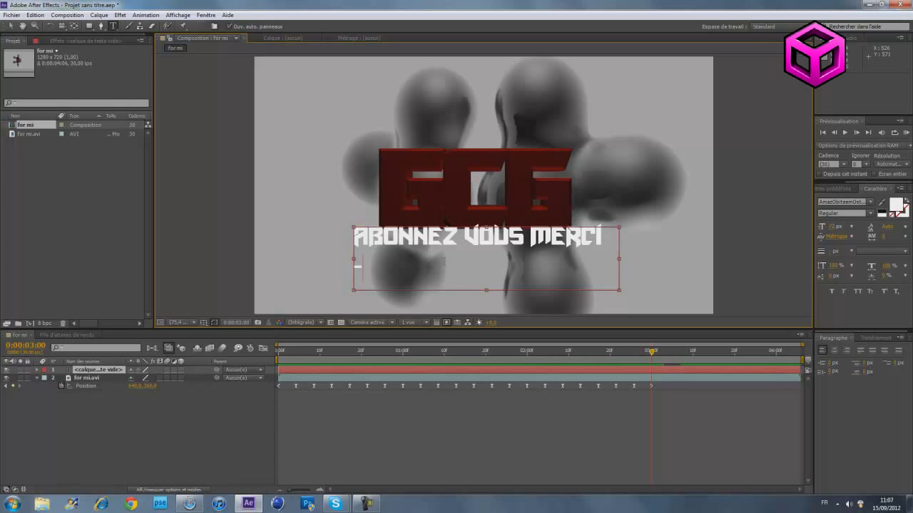
key(BackSpace)
text(-_-')
mouse_move(643, 207)
mouse_down()
mouse_move(644, 231)
mouse_move(646, 216)
mouse_up()
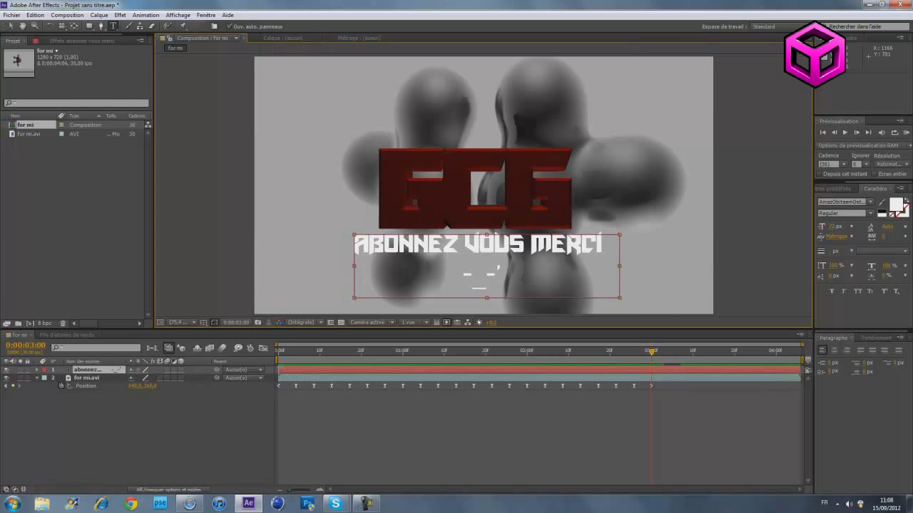
Shift the text layer to start at 0:00:03:00, preview the animation and return to the first frame
drag(279, 370, 651, 371)
key(space)
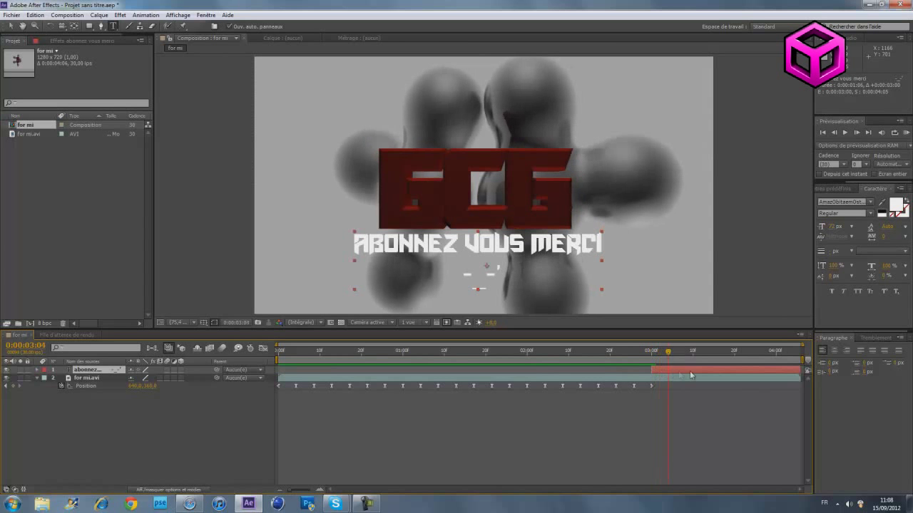
key(space)
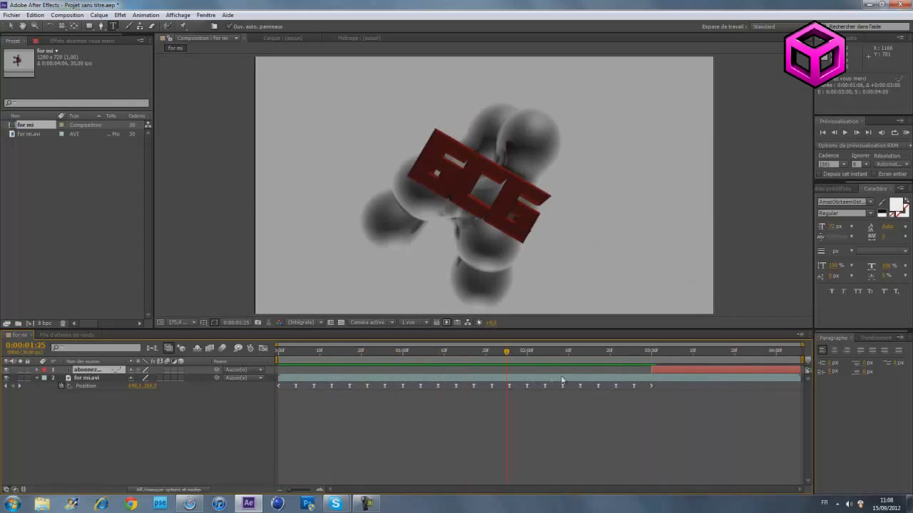
drag(658, 374, 273, 395)
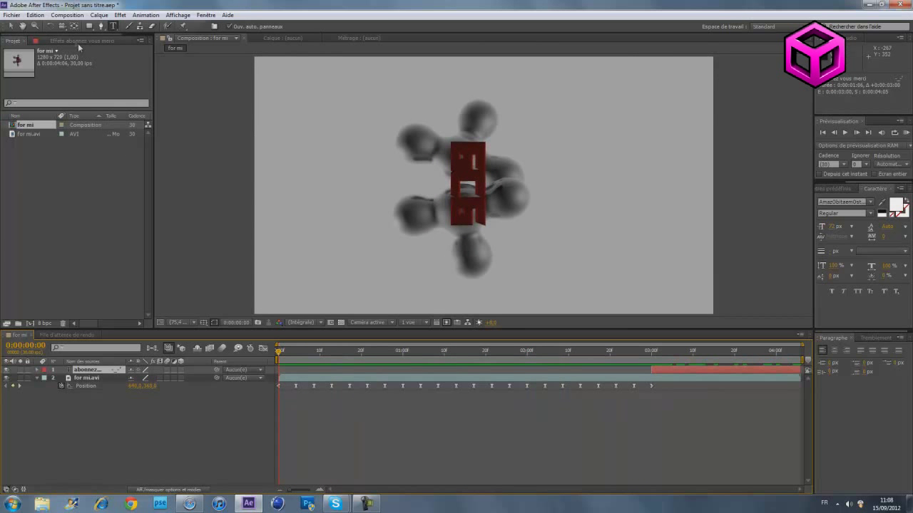
Add the for mi composition to the render queue and accept its current render settings
click(98, 334)
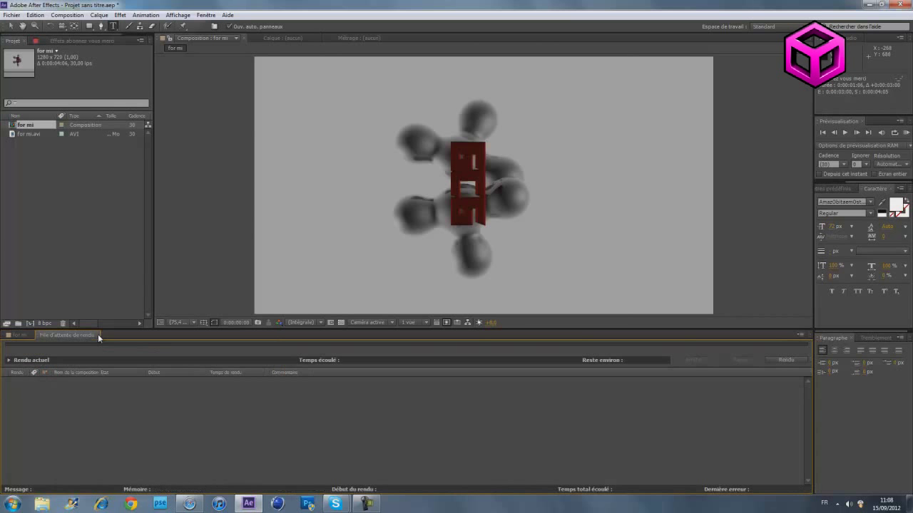
click(98, 333)
click(81, 17)
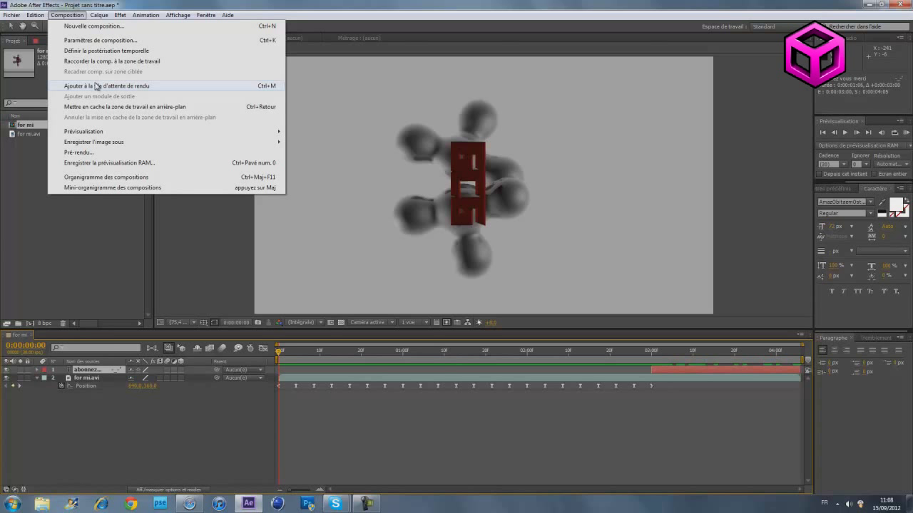
click(96, 86)
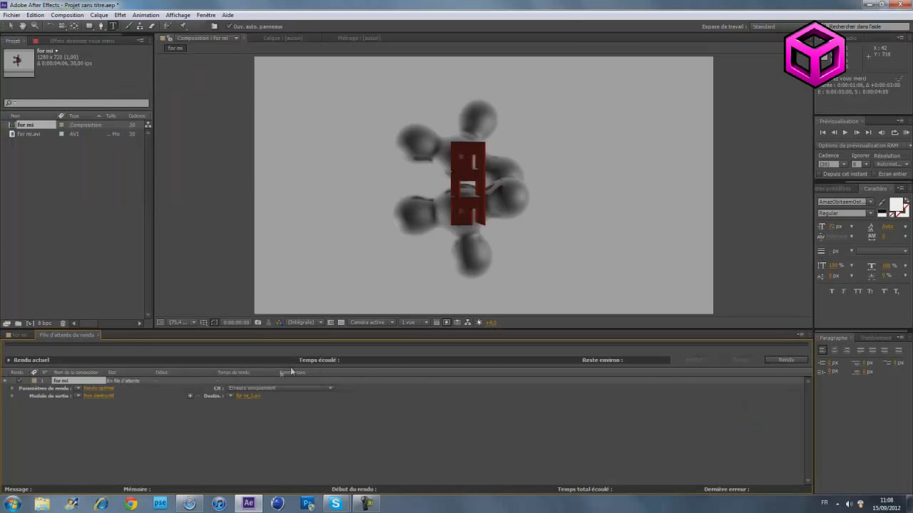
click(85, 388)
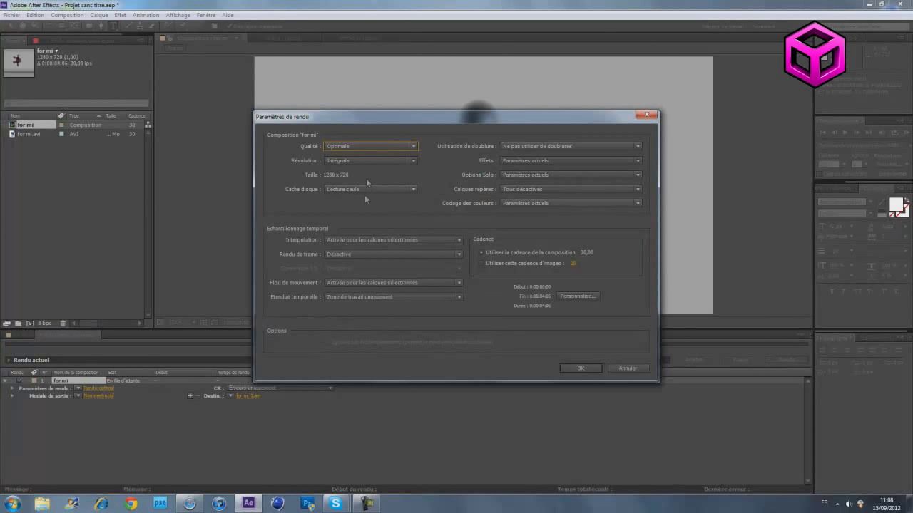
click(581, 368)
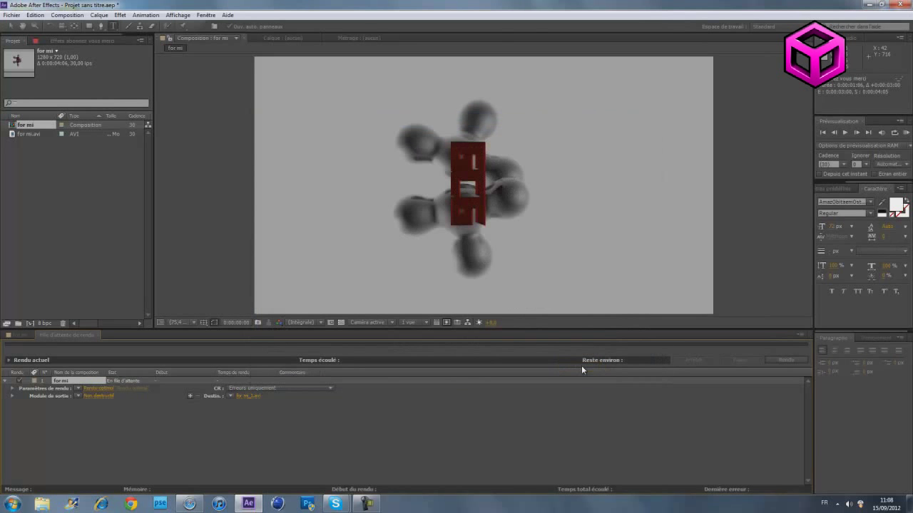
Set the output module to AVI format with no post-render action and accept the settings
click(101, 396)
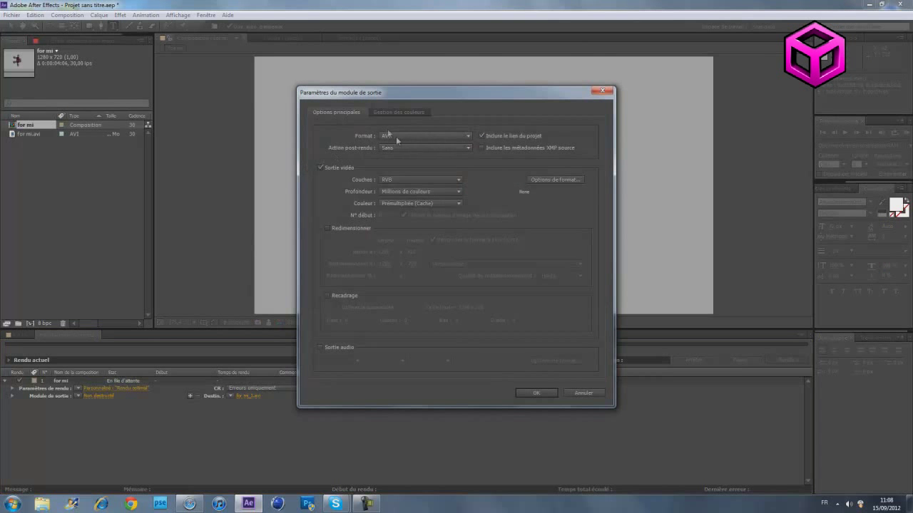
click(429, 138)
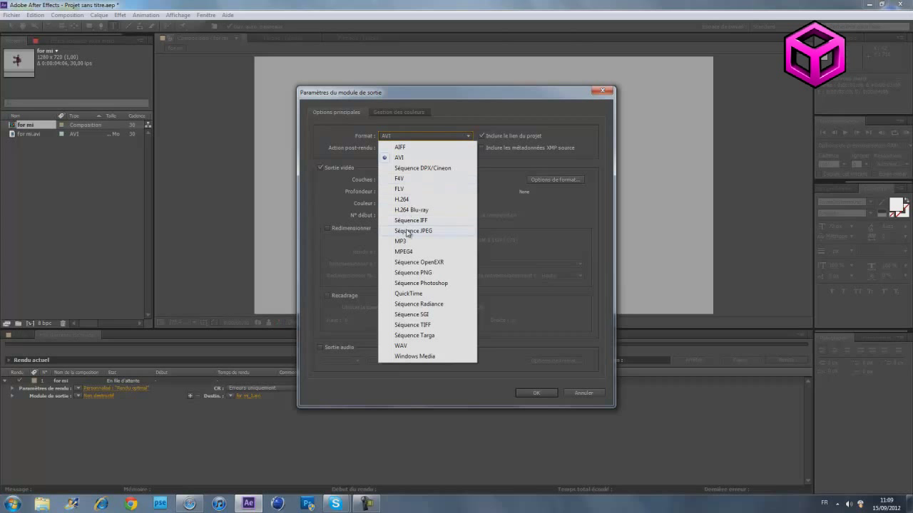
click(405, 159)
click(445, 147)
click(447, 146)
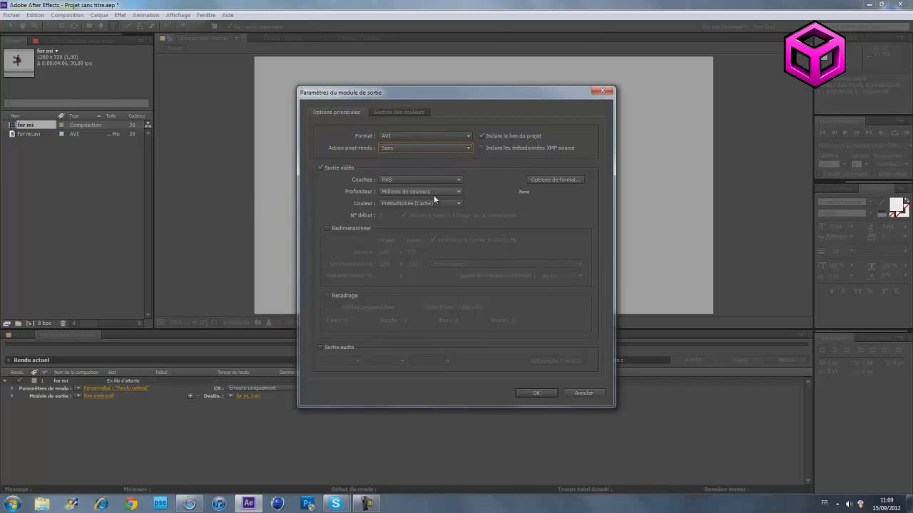
click(533, 392)
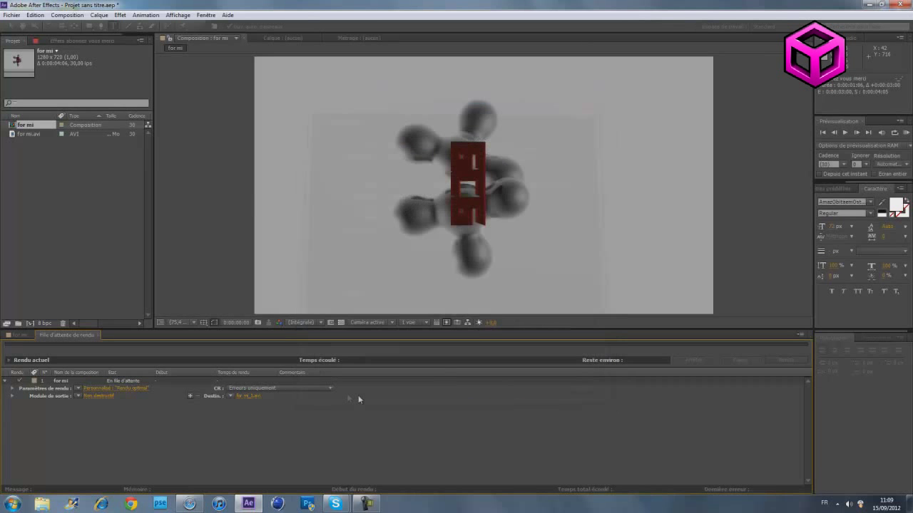
Set the output destination to the existing tuto AVI file in the introductions folder, allow replacing it, and start the render
click(249, 396)
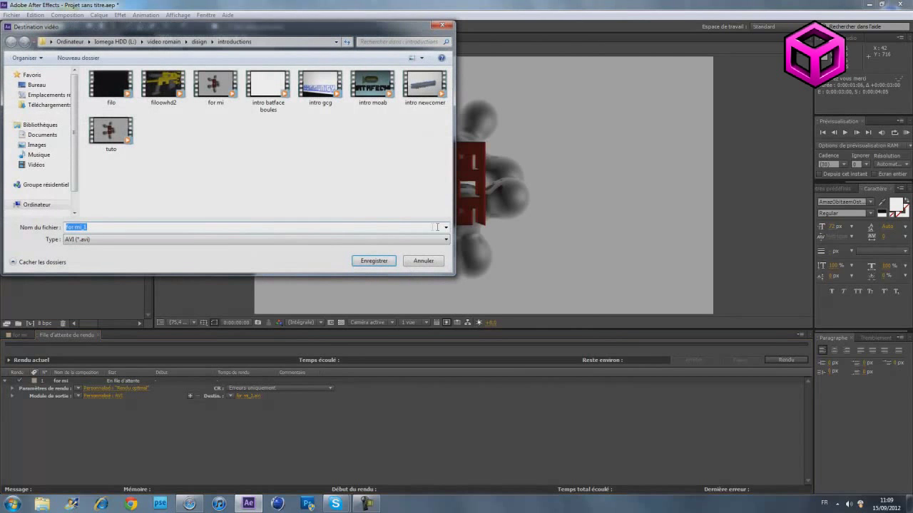
click(111, 134)
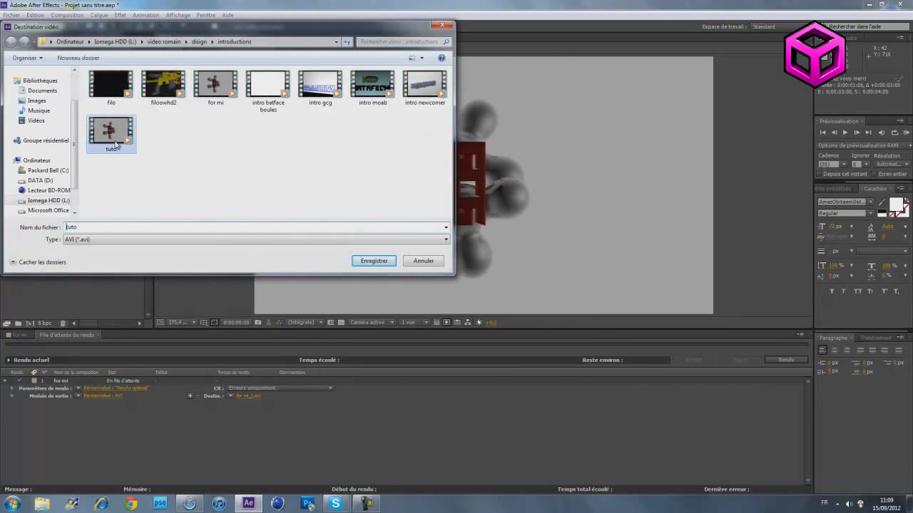
click(375, 261)
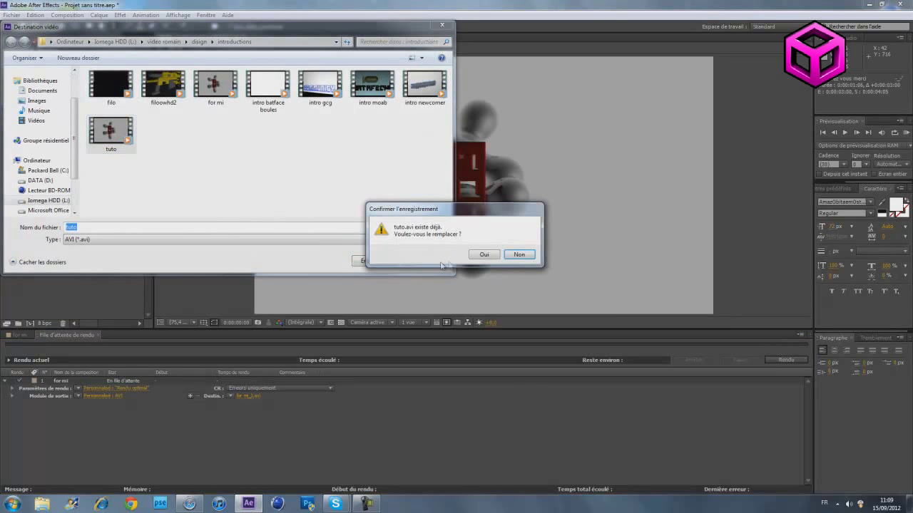
click(483, 255)
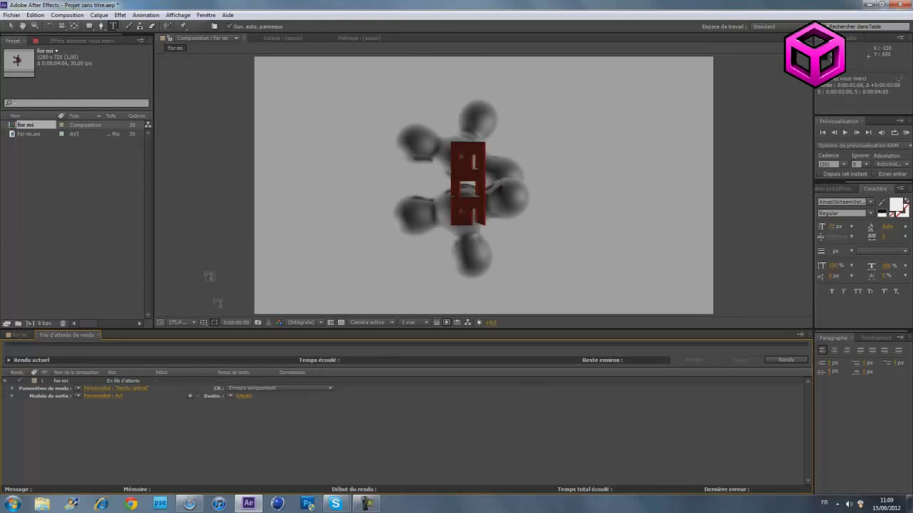
click(784, 360)
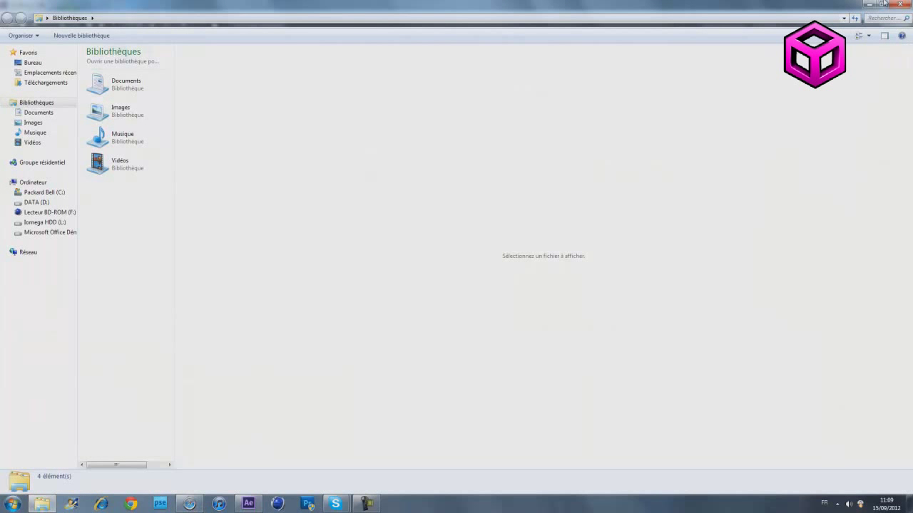
click(868, 5)
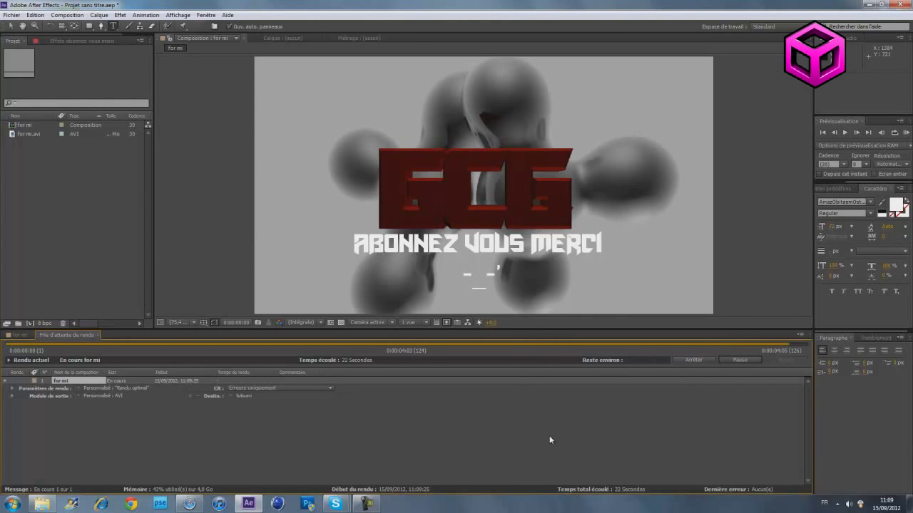
Switch to Windows Explorer and open the video romain folder on the Iomega HDD (L:) drive
click(42, 503)
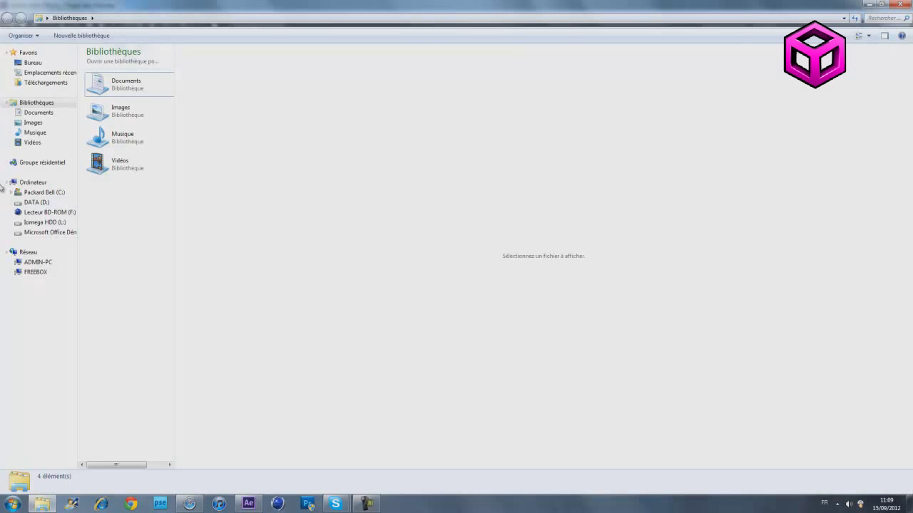
click(50, 223)
double_click(116, 105)
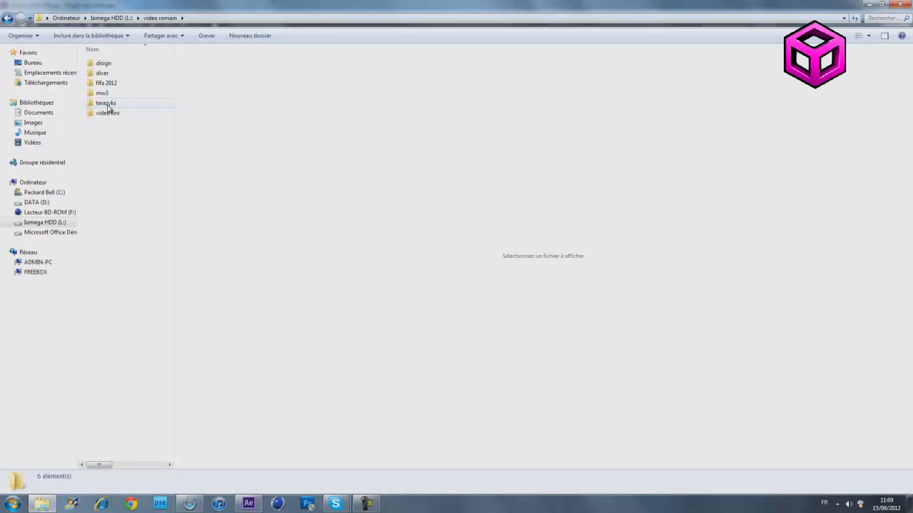
double_click(107, 114)
double_click(106, 82)
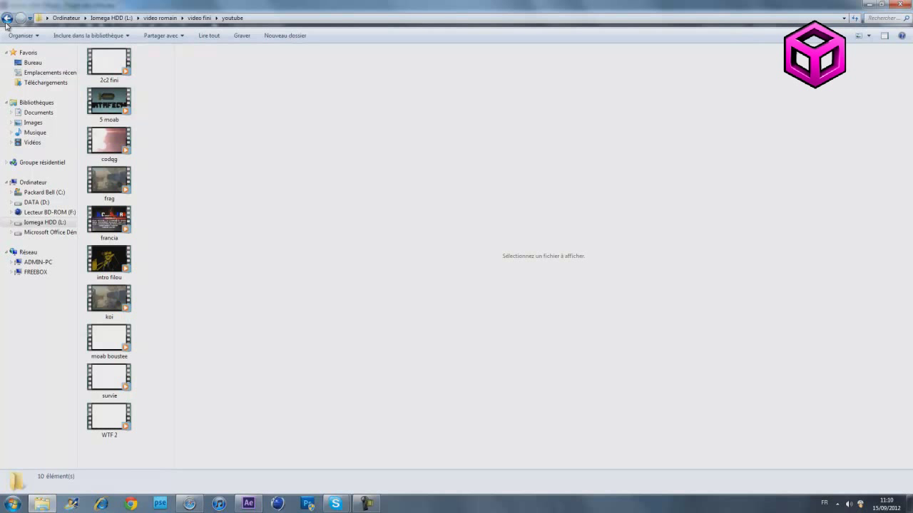
key(BackSpace)
key(BackSpace)
Open the introductions folder inside disign and play the rendered tuto video in the preview
double_click(100, 65)
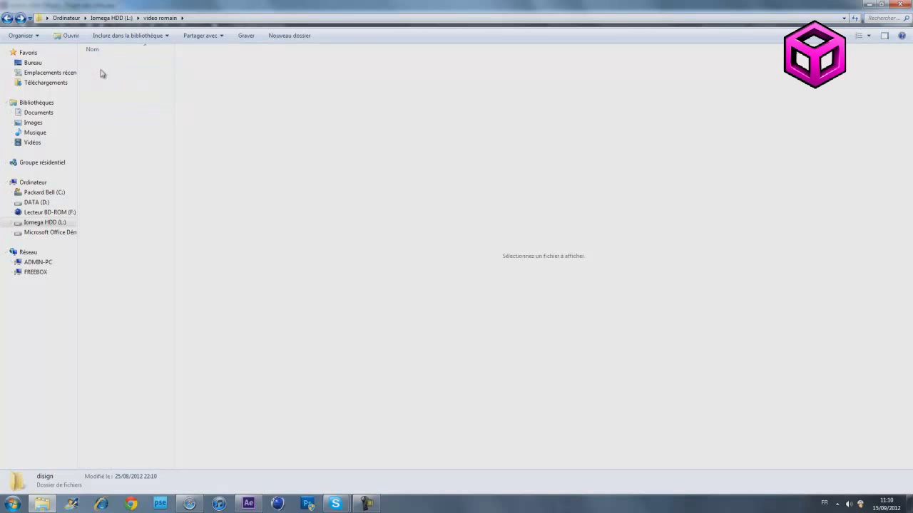
click(102, 75)
double_click(102, 76)
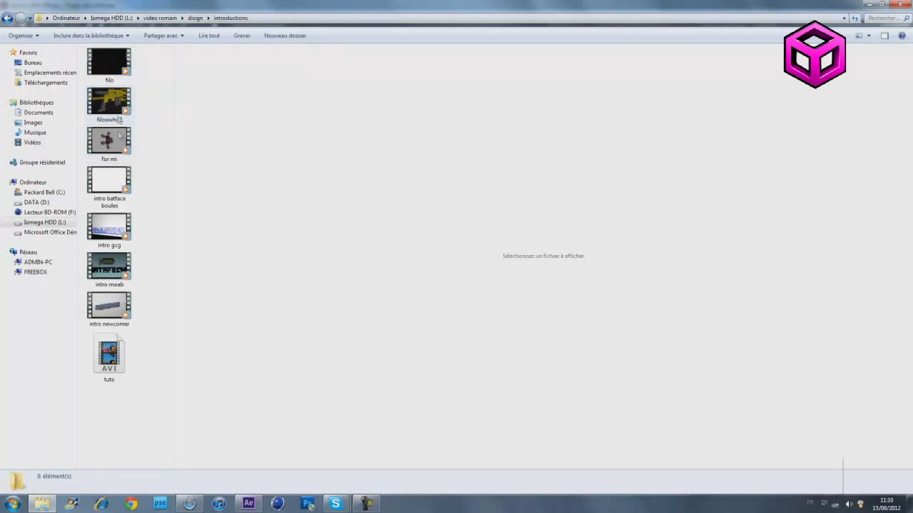
click(102, 346)
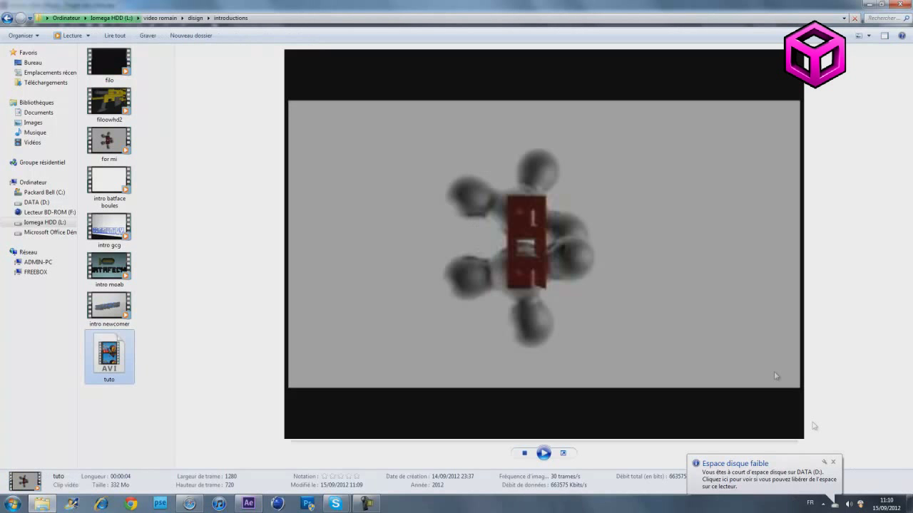
click(832, 462)
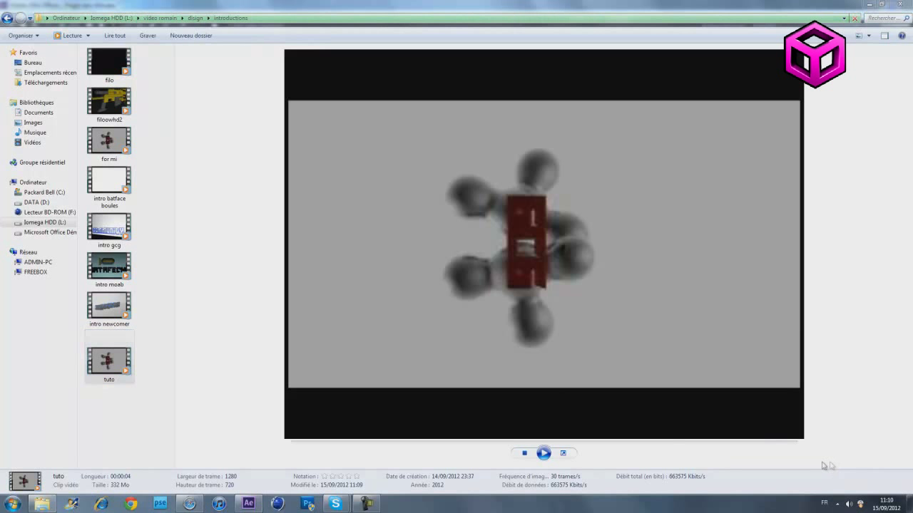
click(551, 454)
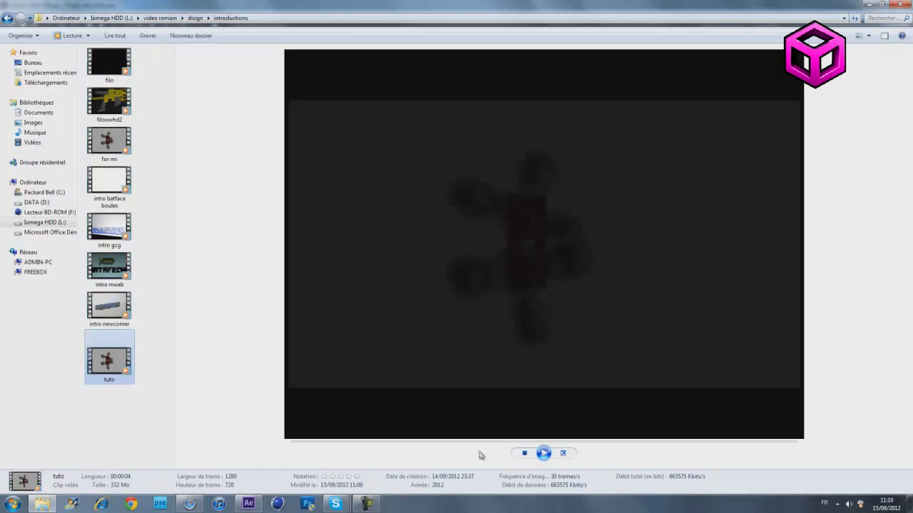
click(543, 454)
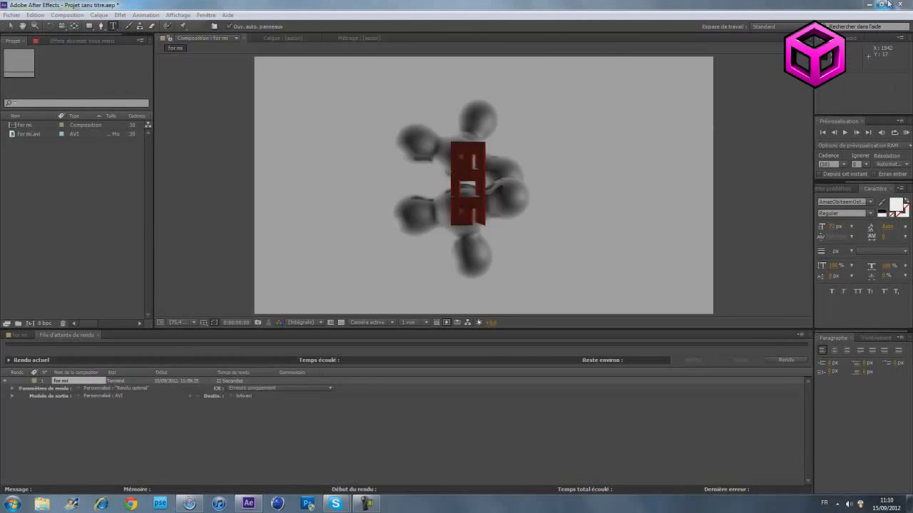
Close After Effects and answer its closing prompt
click(899, 4)
click(480, 263)
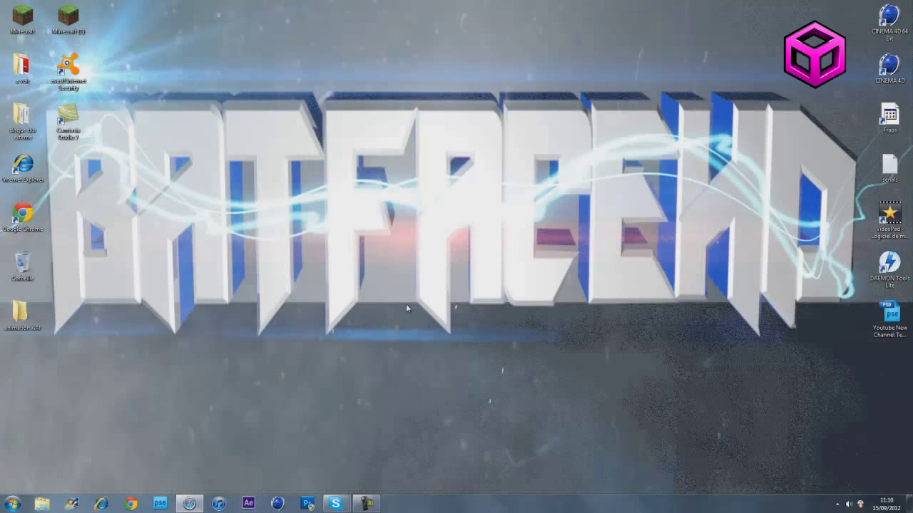
Switch to the browser, open the "!!official introduction!! [SEYA TES LE PROCHAIN]" video from the YouTube channel and play it from the start
click(188, 504)
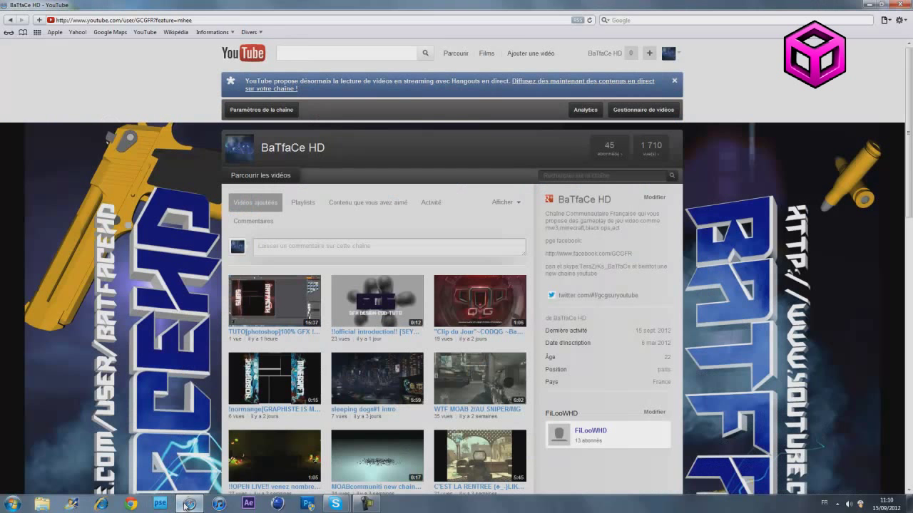
click(390, 334)
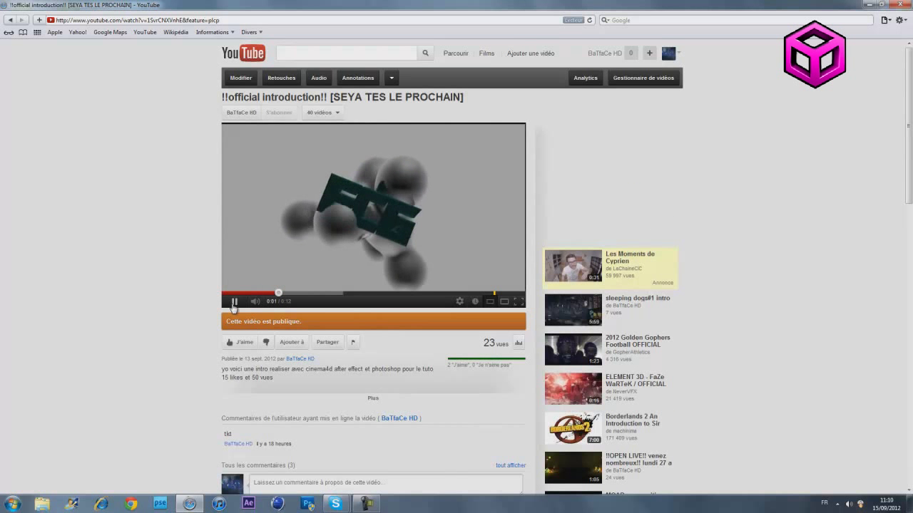
click(234, 303)
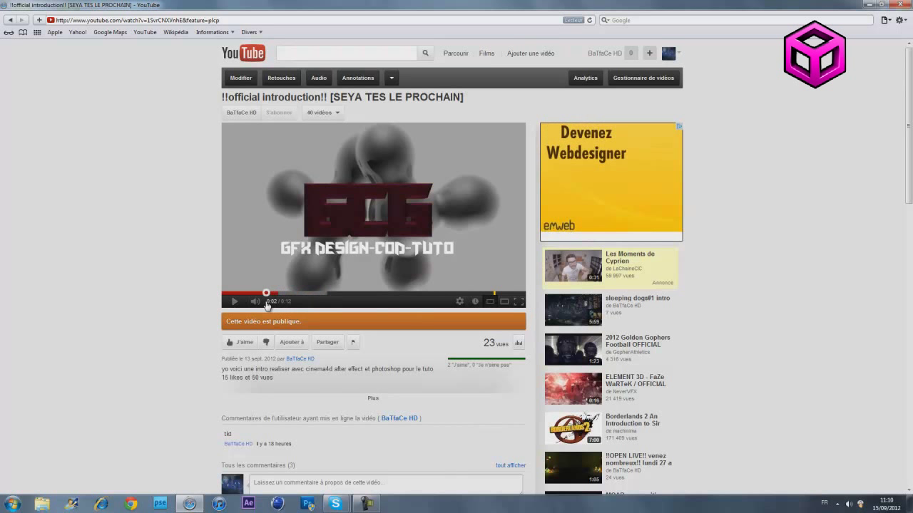
click(226, 293)
click(234, 302)
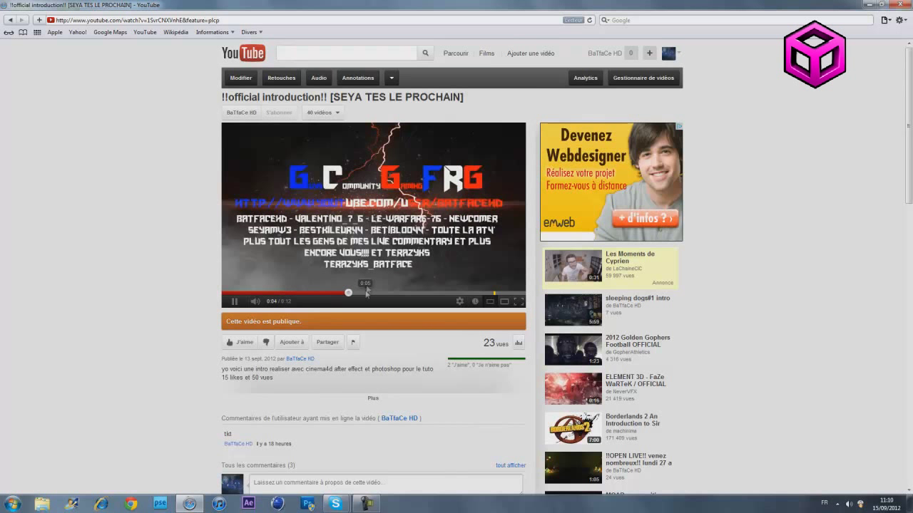
Scrub the paused video to 0:10 and back to 0:00, and return to the channel page before minimizing the browser
click(234, 303)
drag(376, 293, 481, 295)
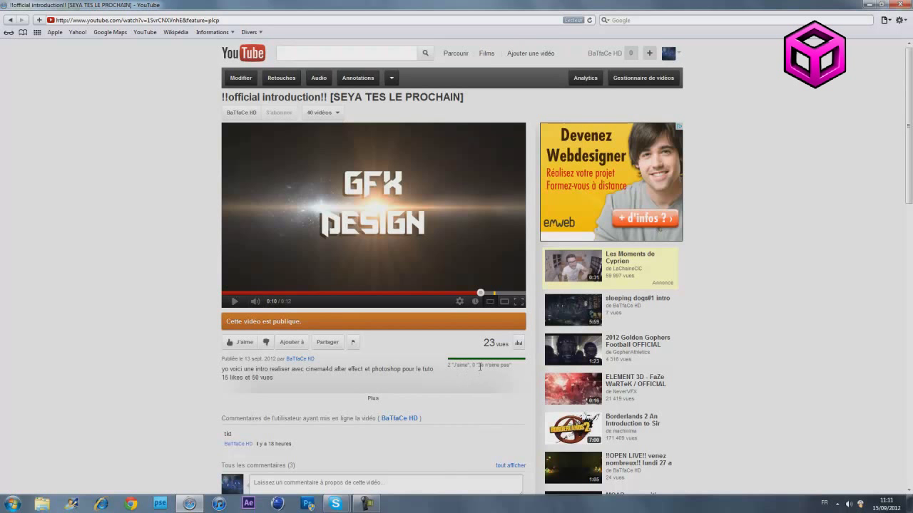
drag(480, 293, 220, 300)
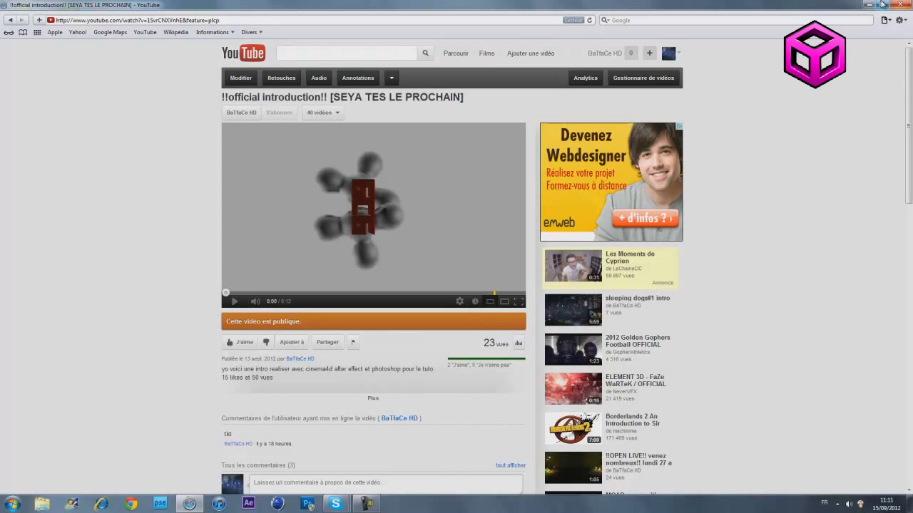
click(248, 114)
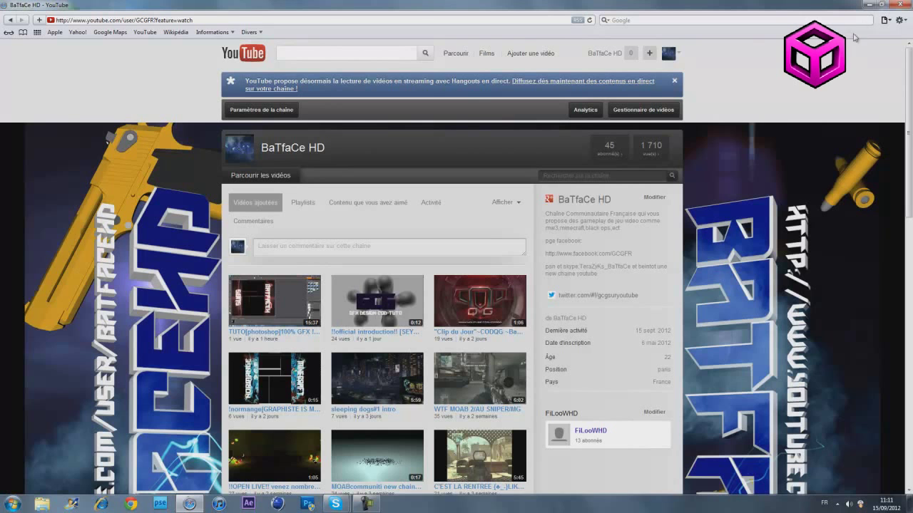
click(869, 6)
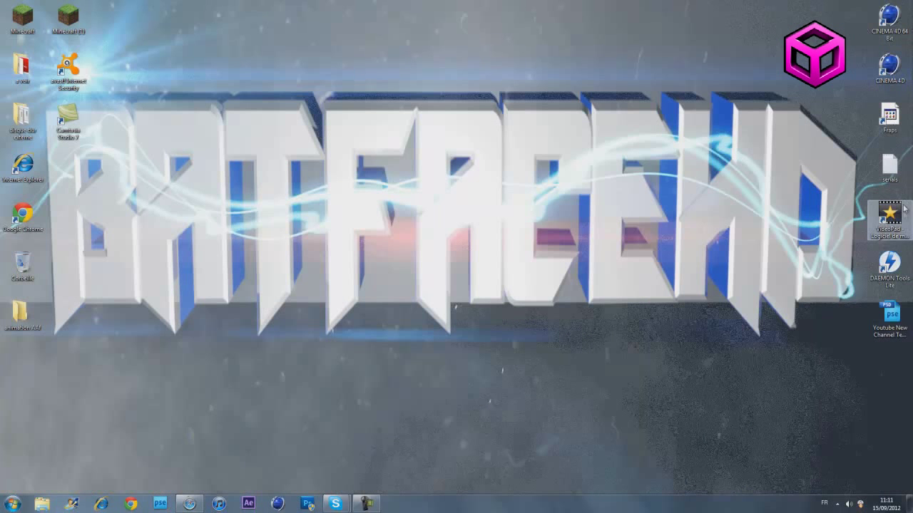
Launch VideoPad and import the tuto video from video romain > disign > introductions on the Iomega HDD (L:) drive
click(902, 218)
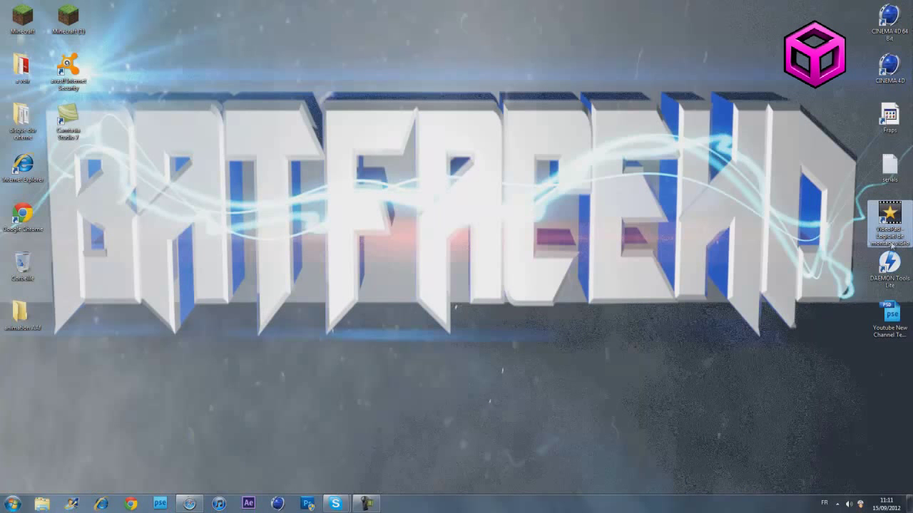
click(625, 208)
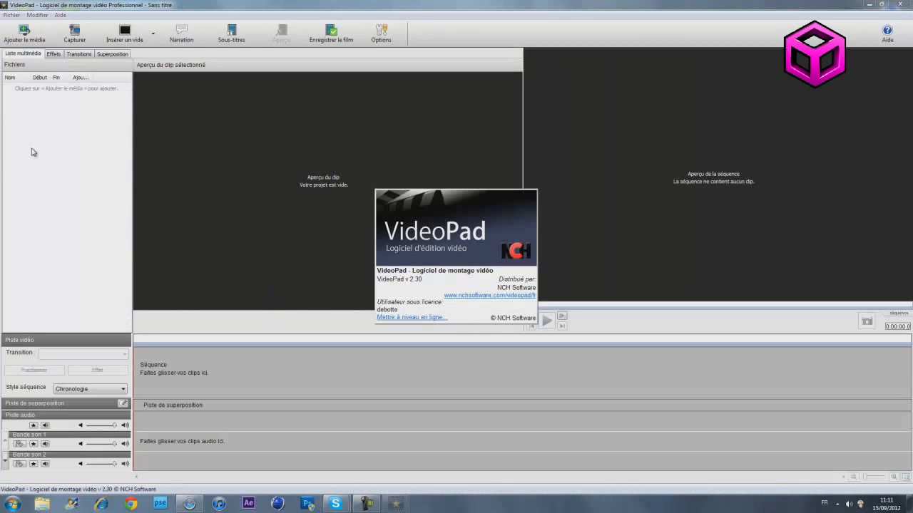
click(20, 34)
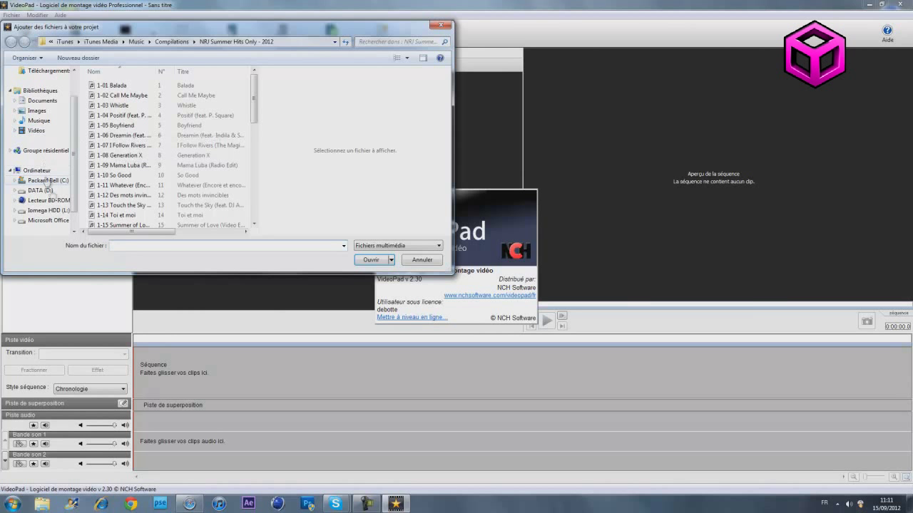
click(49, 210)
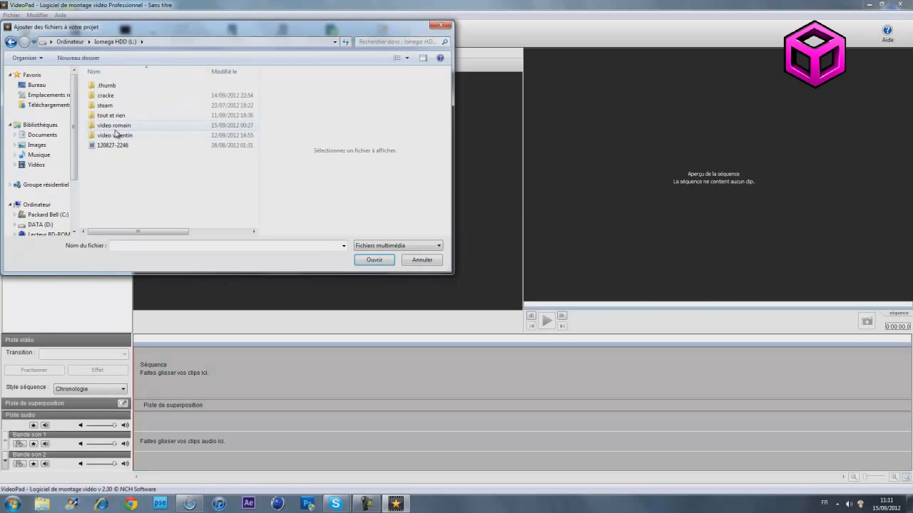
double_click(114, 125)
double_click(116, 86)
double_click(115, 95)
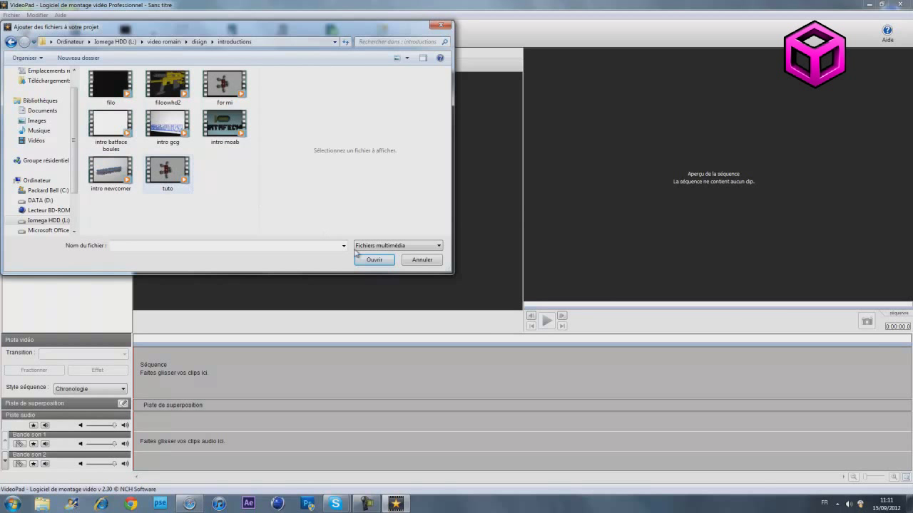
click(372, 261)
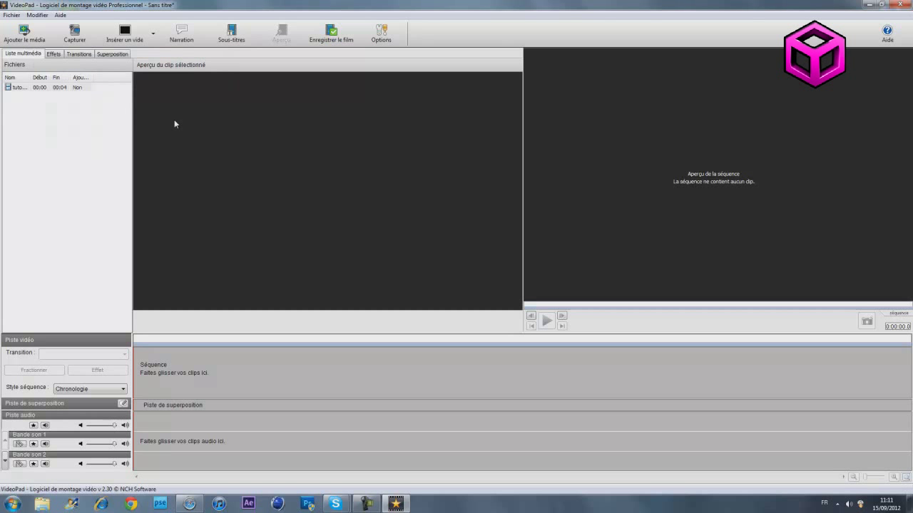
Place the imported tuto clip at the start of the video sequence
click(55, 88)
drag(55, 95, 256, 356)
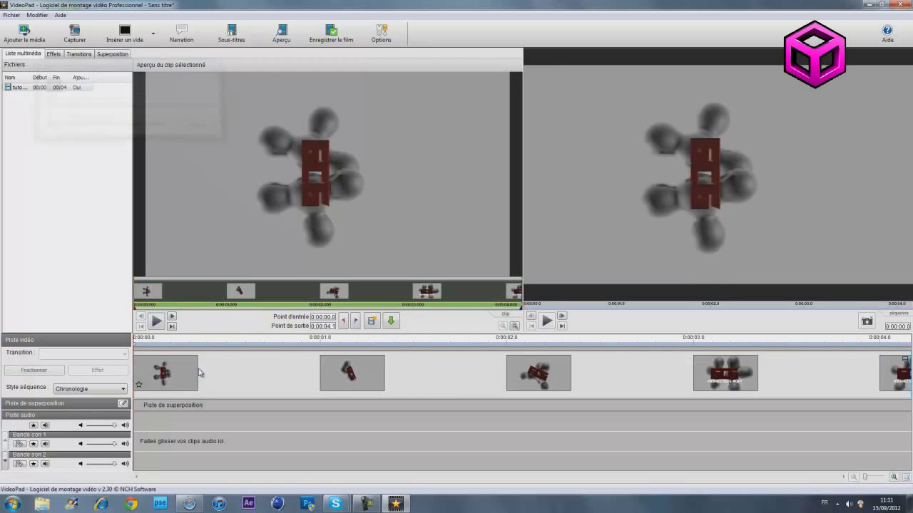
Play the video sequence to preview the tuto clip, pause it near the end and return the playhead to the start
click(544, 322)
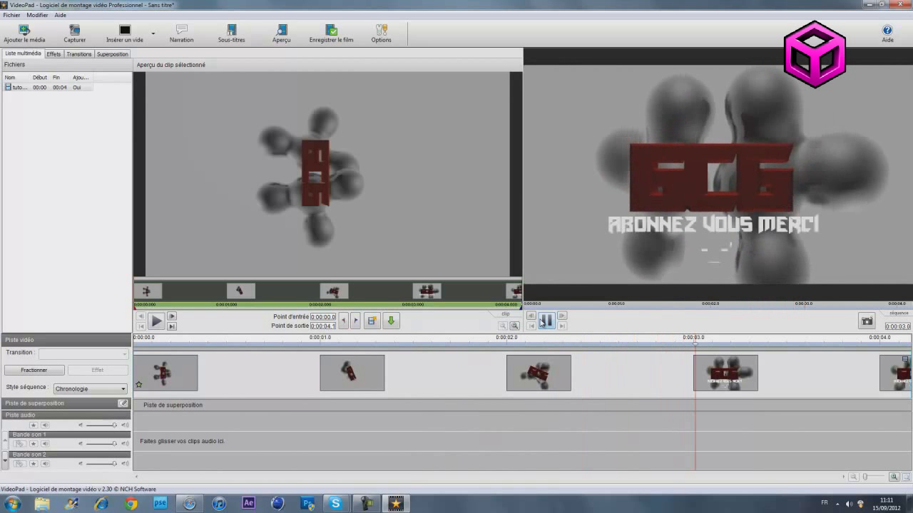
click(545, 322)
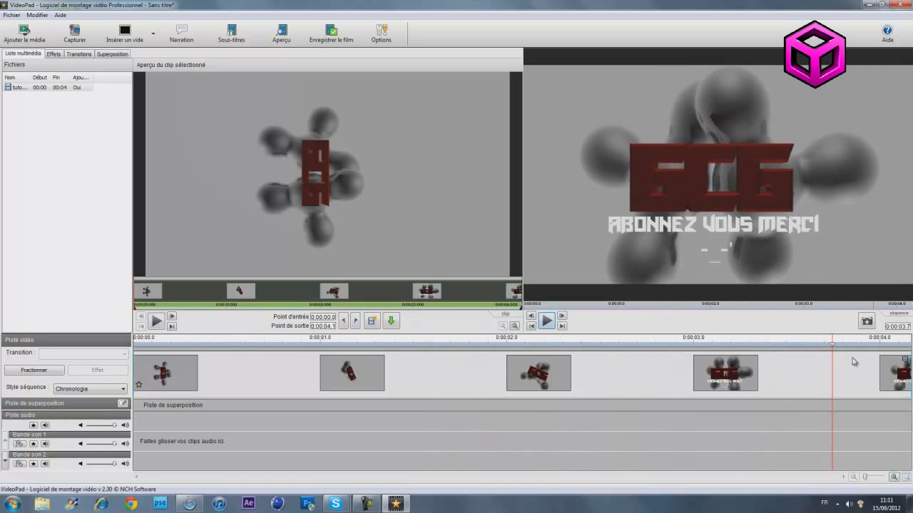
drag(832, 348, 122, 333)
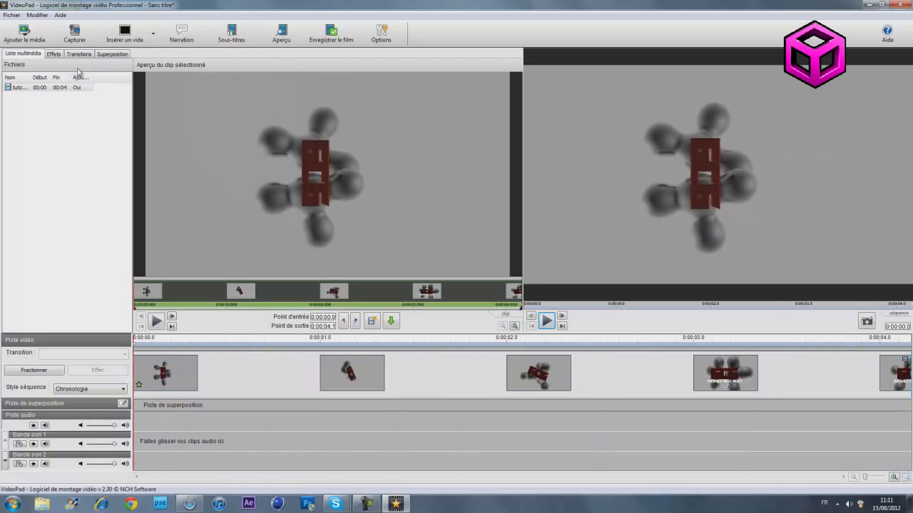
Apply the Cycle de teinte effect to the tuto clip in the video sequence
click(53, 56)
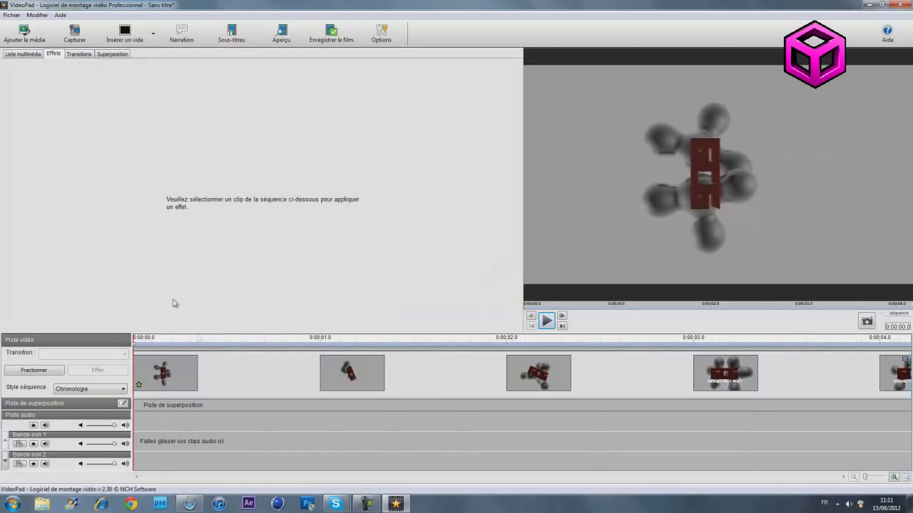
click(260, 372)
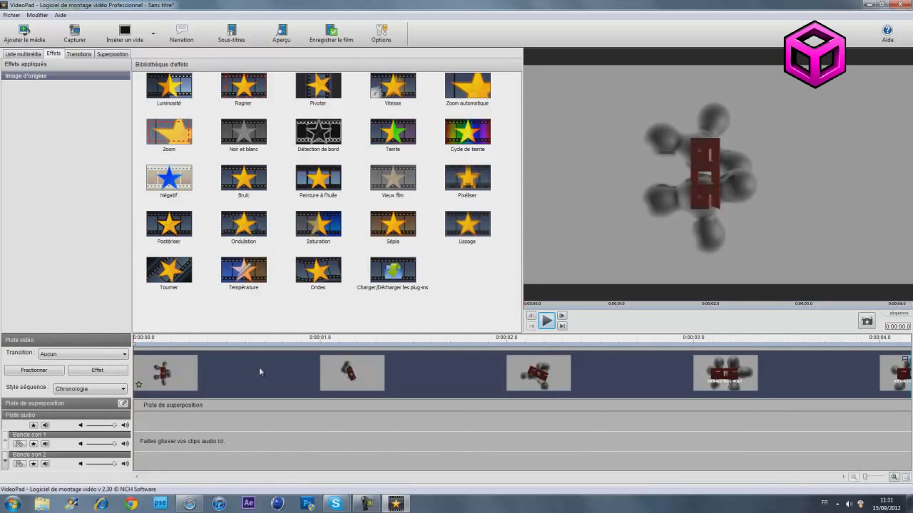
double_click(481, 156)
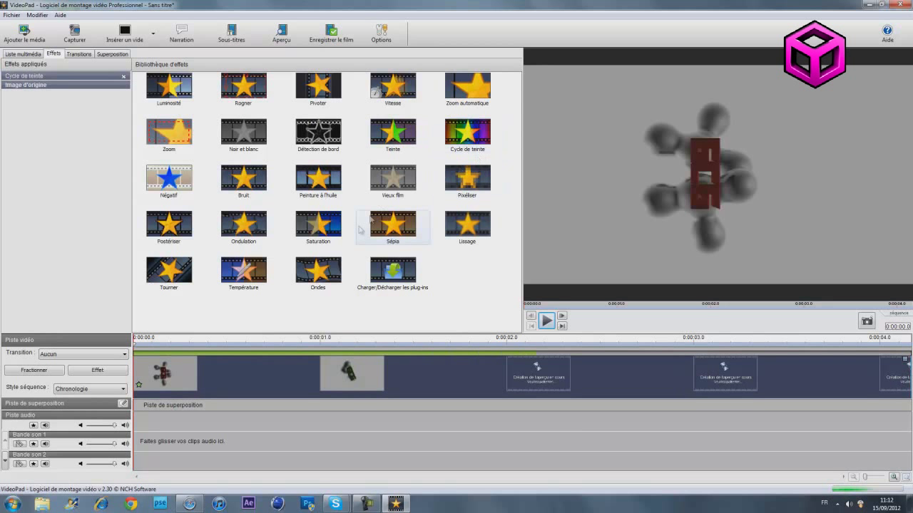
Preview the clip with its hue cycle effect, move the playhead to the end of the sequence and minimize VideoPad
click(546, 321)
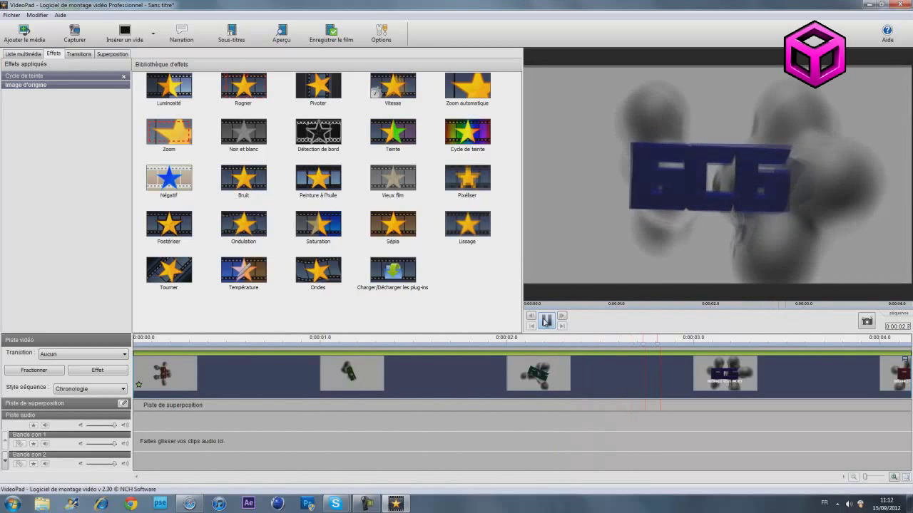
drag(840, 345, 910, 411)
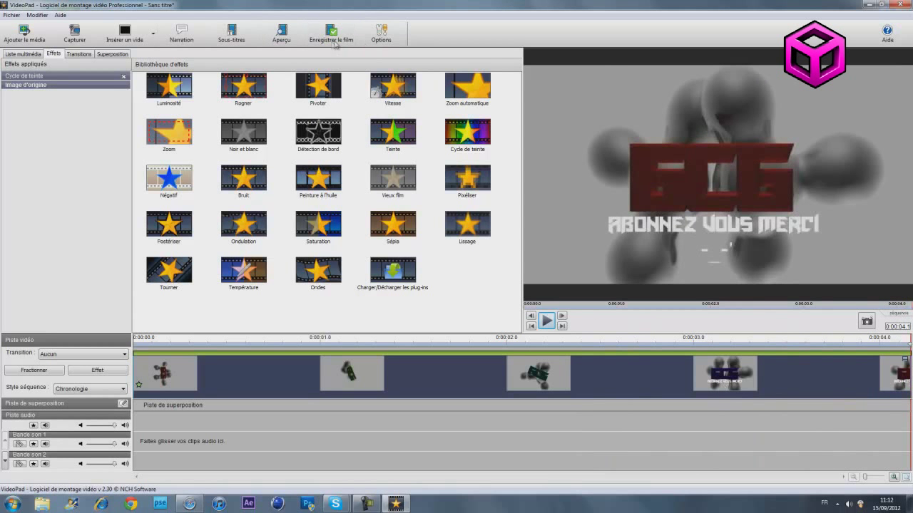
click(874, 5)
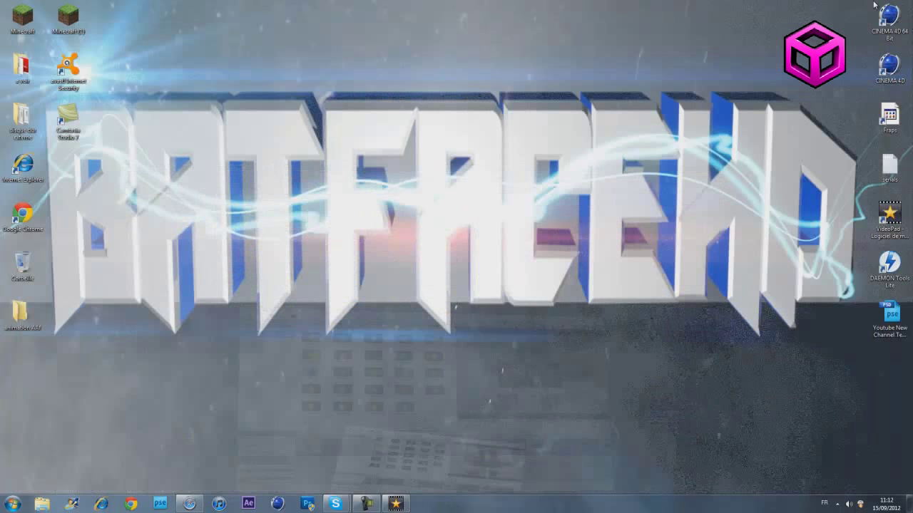
click(366, 504)
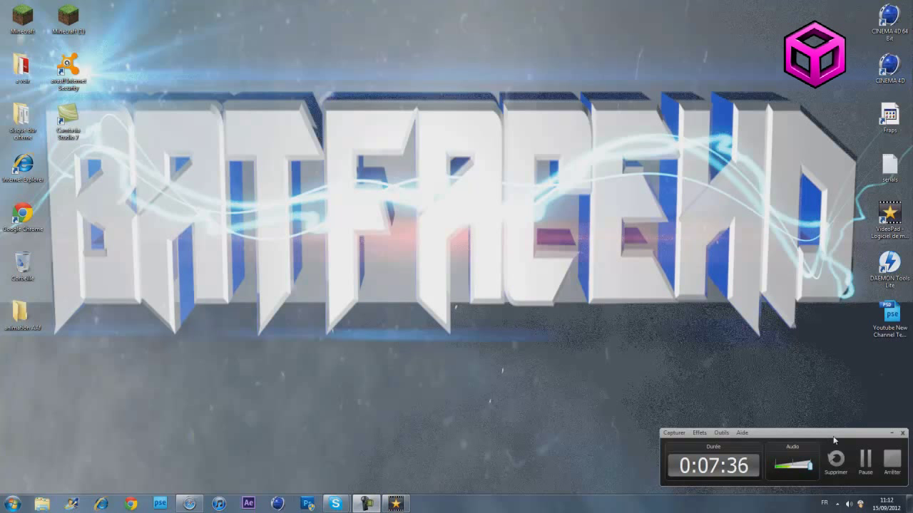
click(892, 461)
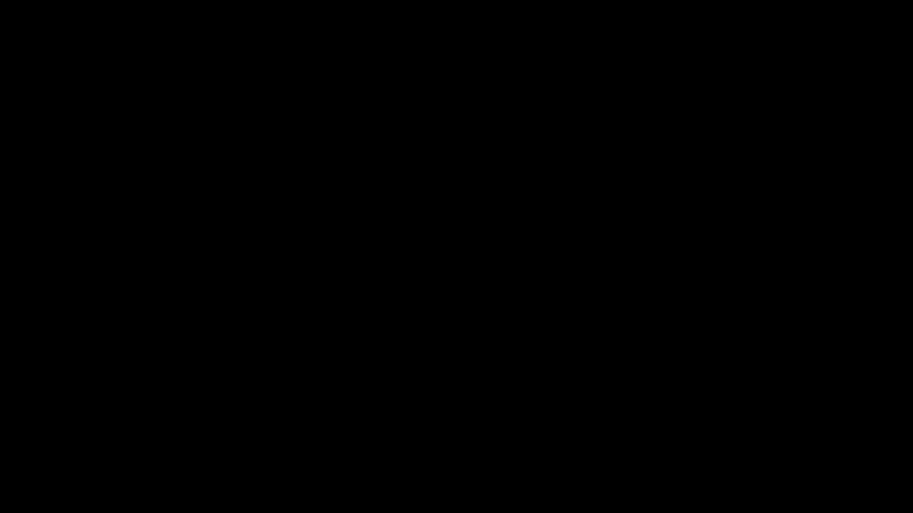